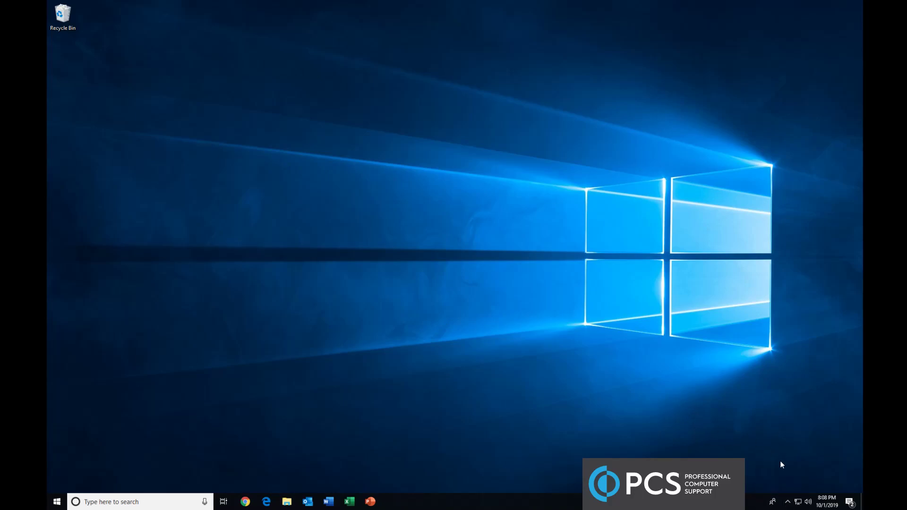
Check the hidden tray icons, then search the Start menu for 'snipping' and launch the result
left_click(788, 503)
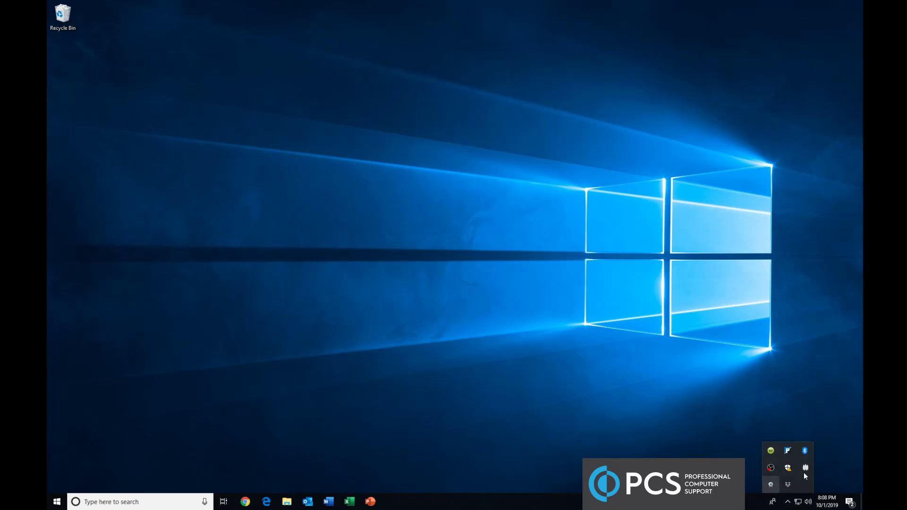
left_click(590, 379)
key("super")
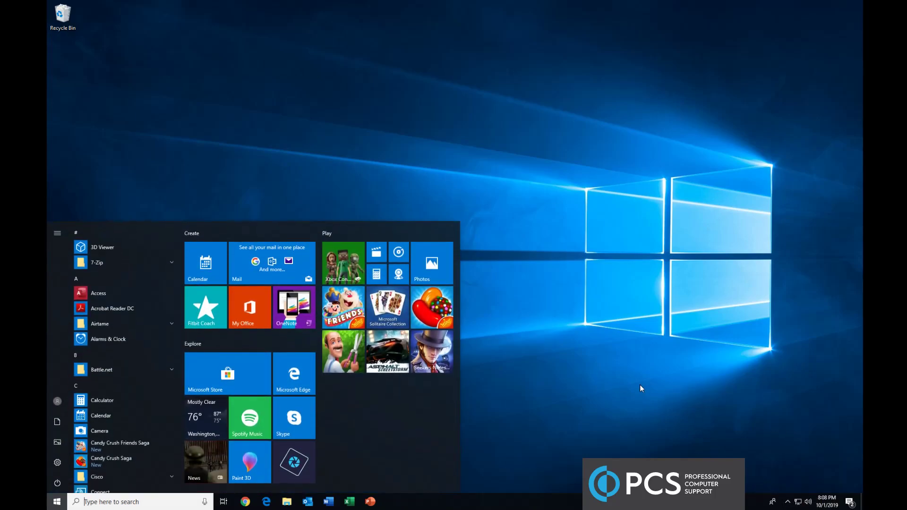
type("snipping")
key("Return")
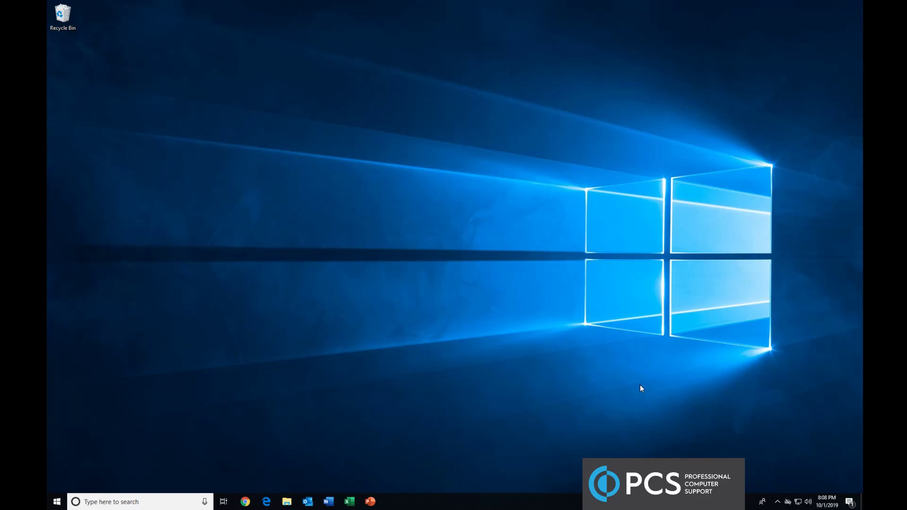
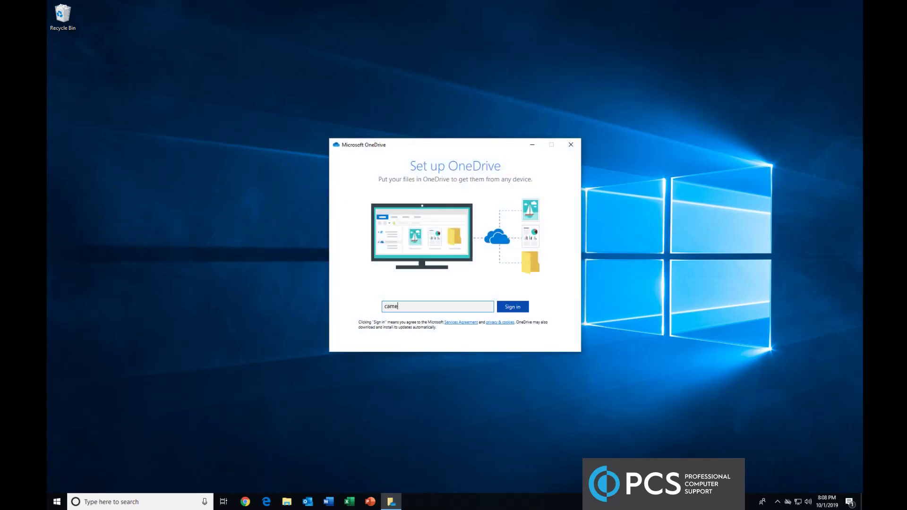
Sign in with the work or school account email and keep the existing OneDrive folder location
key("Return")
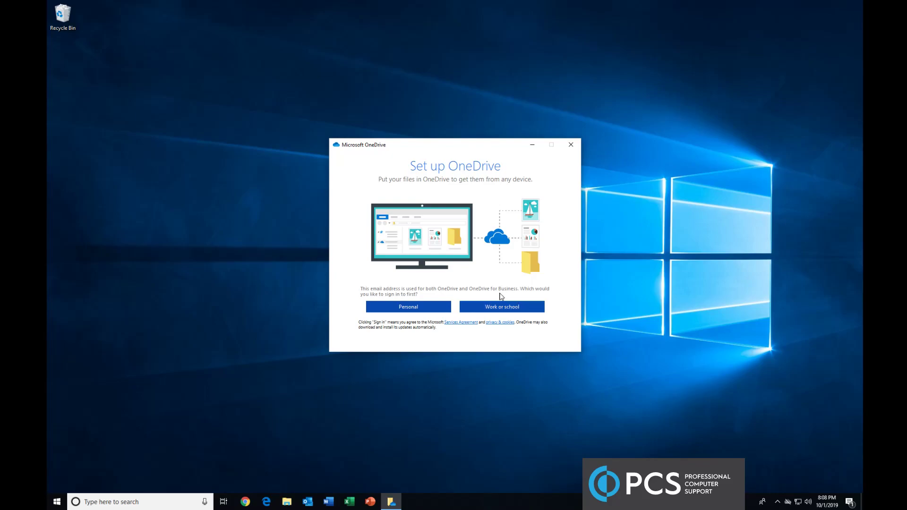
left_click(516, 309)
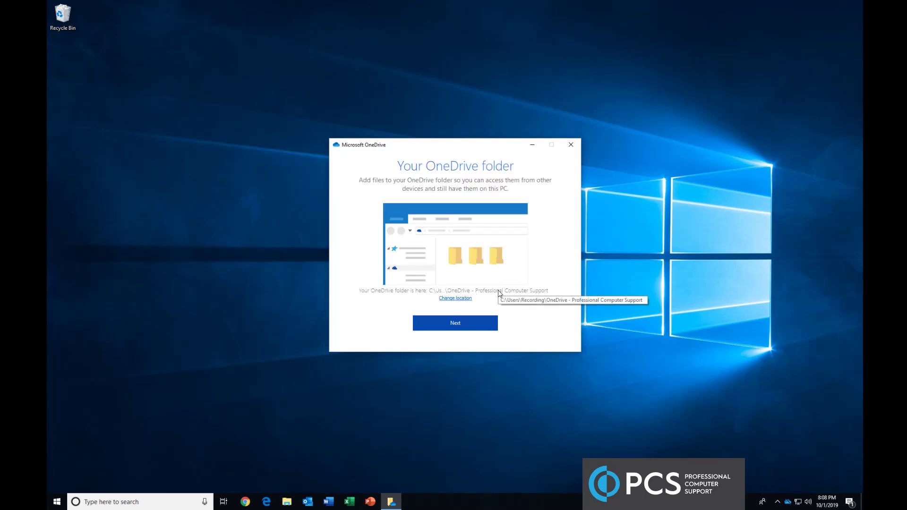
left_click(488, 330)
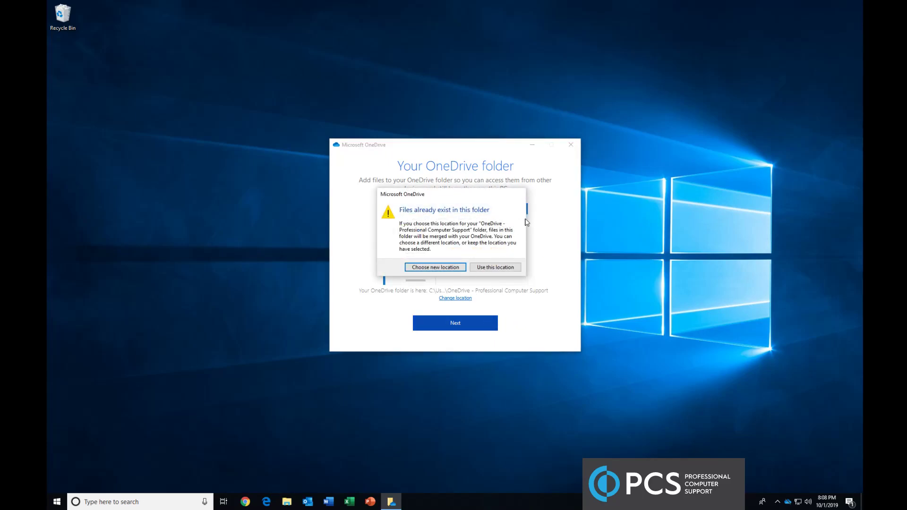
left_click(507, 270)
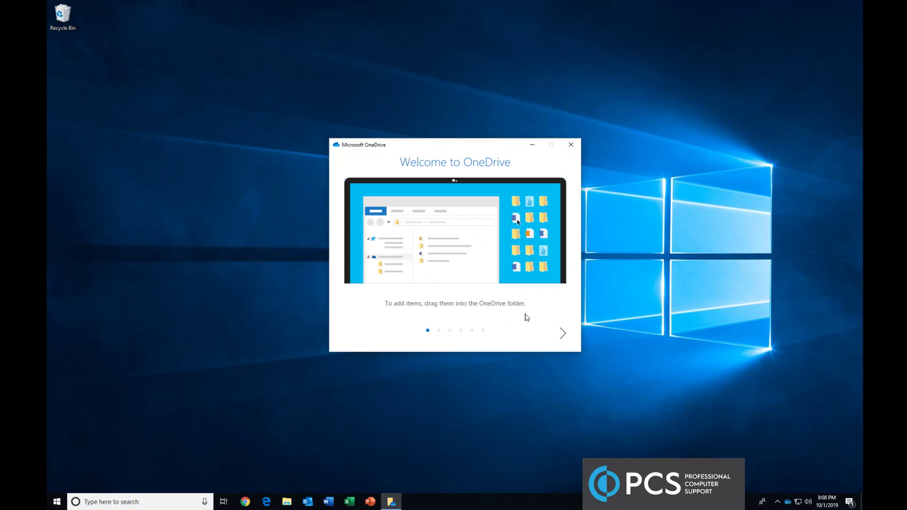
Step through every welcome tour page to 'You're good to go!' and open the OneDrive folder
left_click(562, 335)
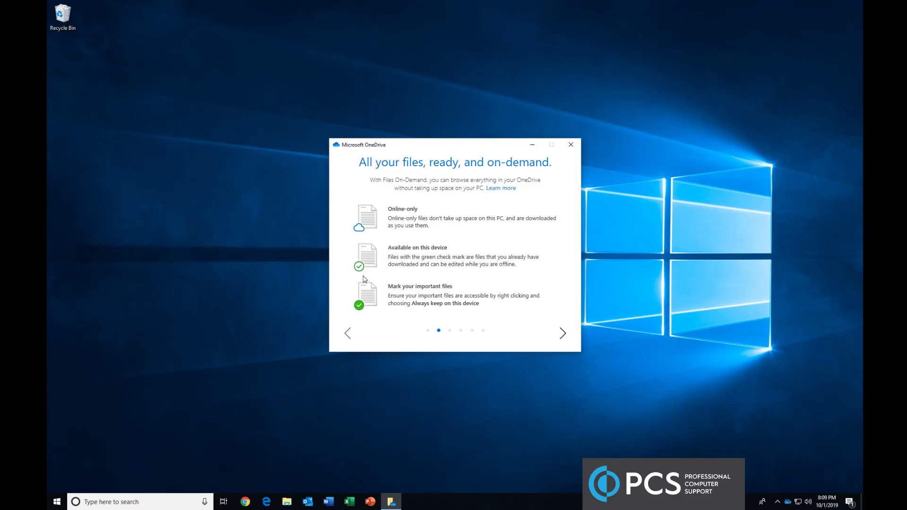
left_click(564, 334)
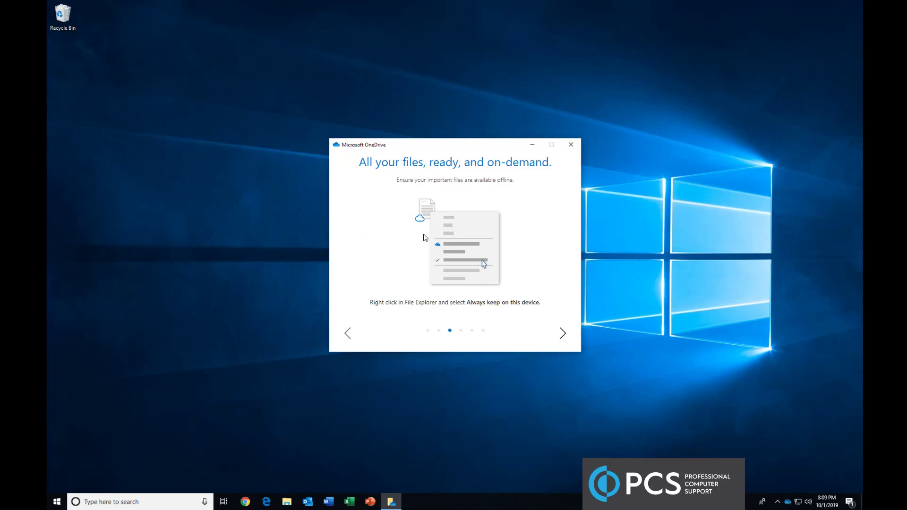
left_click(563, 334)
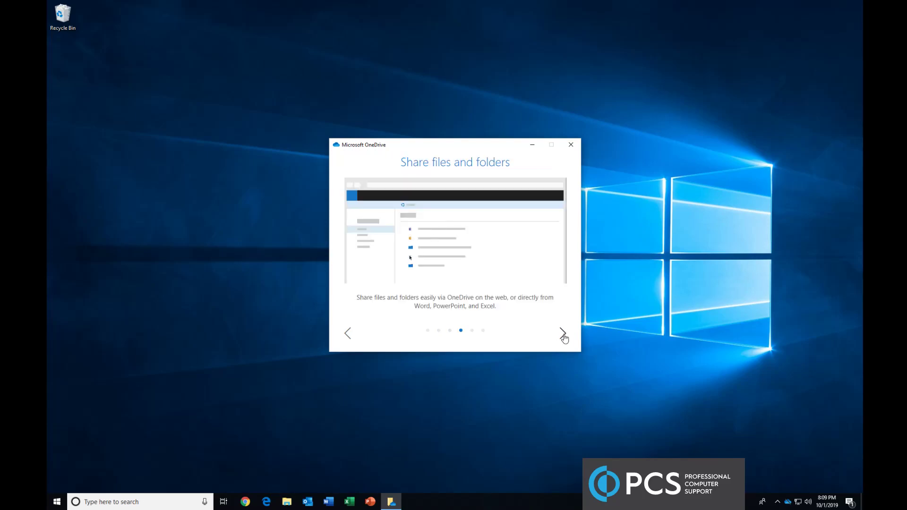
left_click(563, 334)
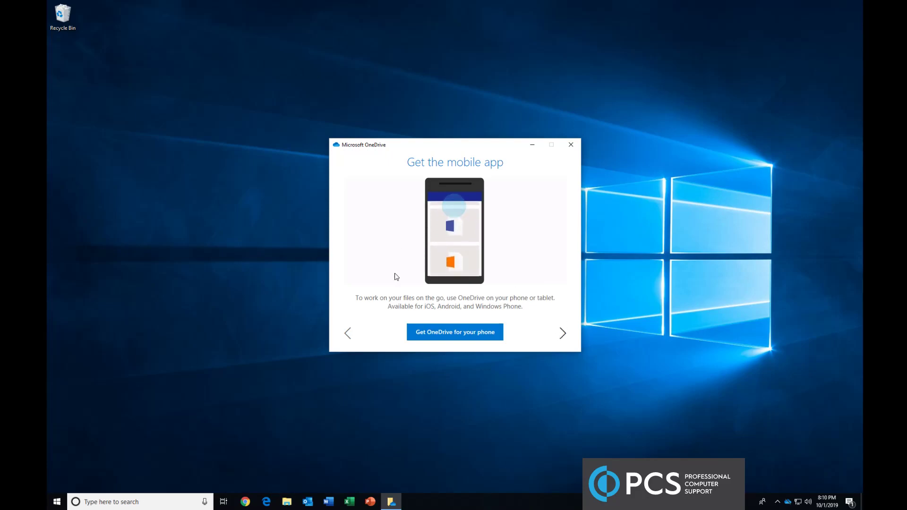
left_click(565, 336)
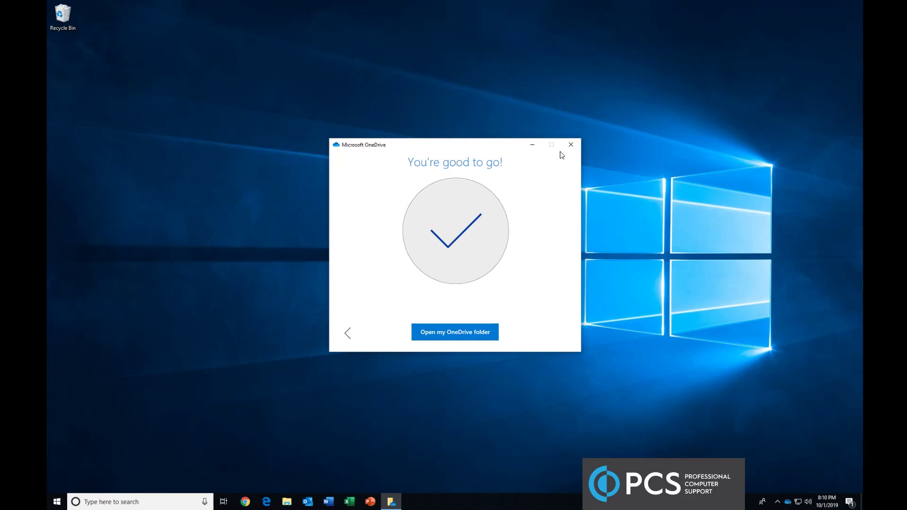
left_click(457, 335)
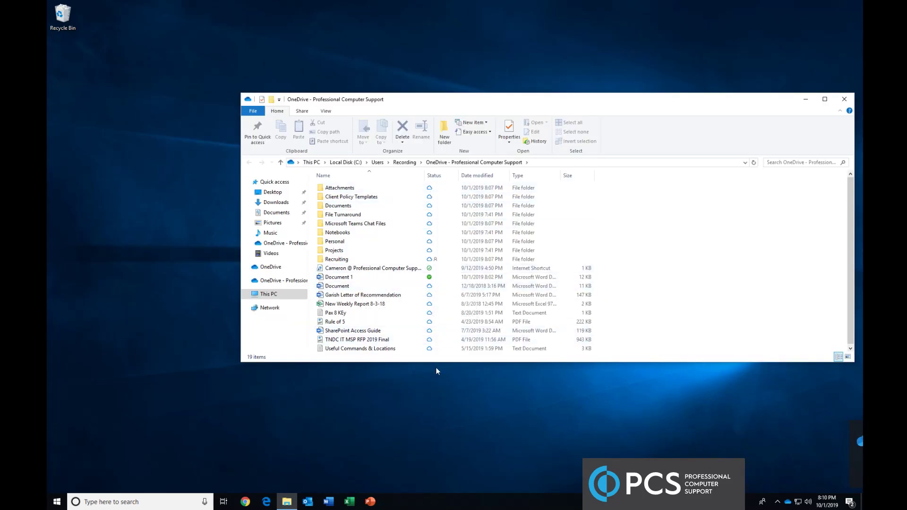
Set Document 1 to 'Always keep on this device', then use 'Free up space' on it
right_click(346, 278)
left_click(354, 279)
right_click(359, 279)
left_click(395, 116)
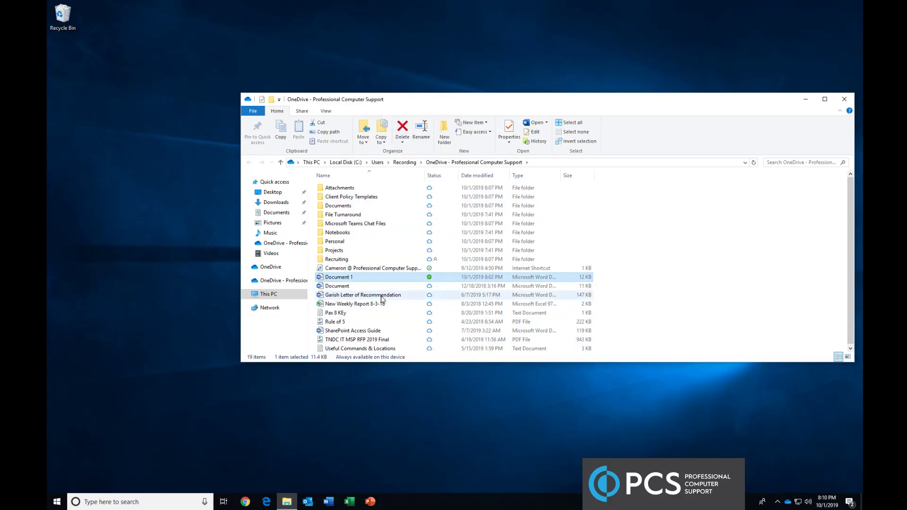
right_click(344, 281)
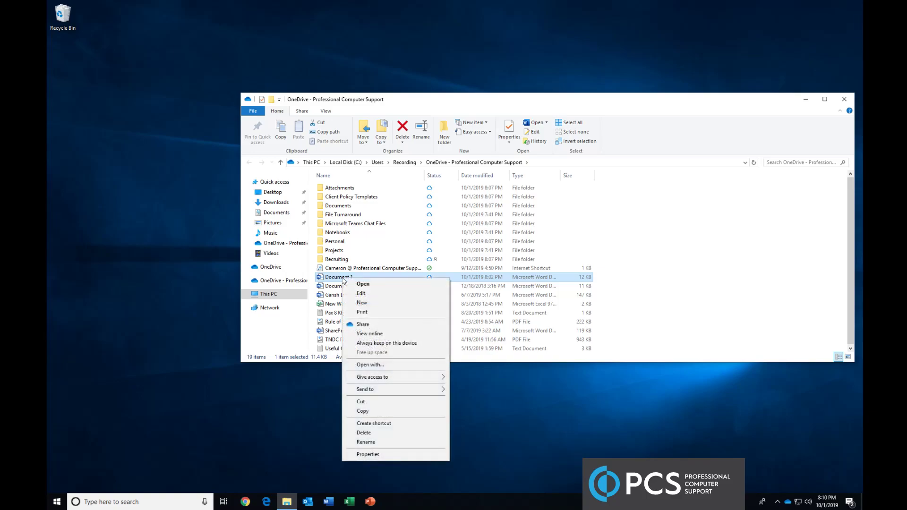
left_click(394, 343)
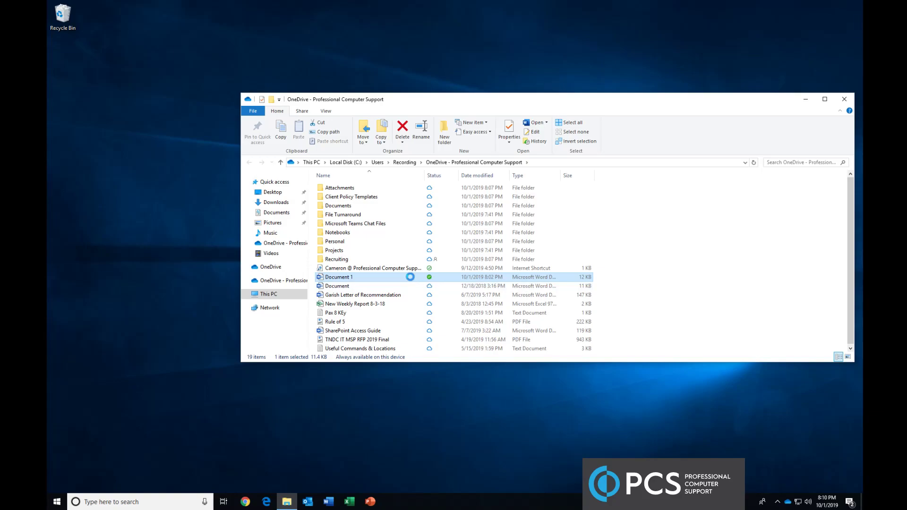
right_click(412, 277)
left_click(441, 116)
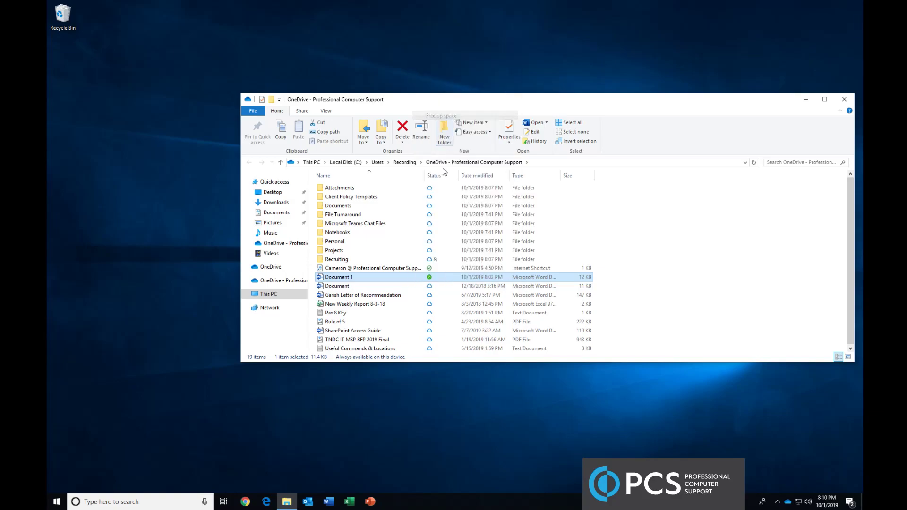
Open Document 1 in Word, close Word, and check the file's availability status icon
double_click(405, 280)
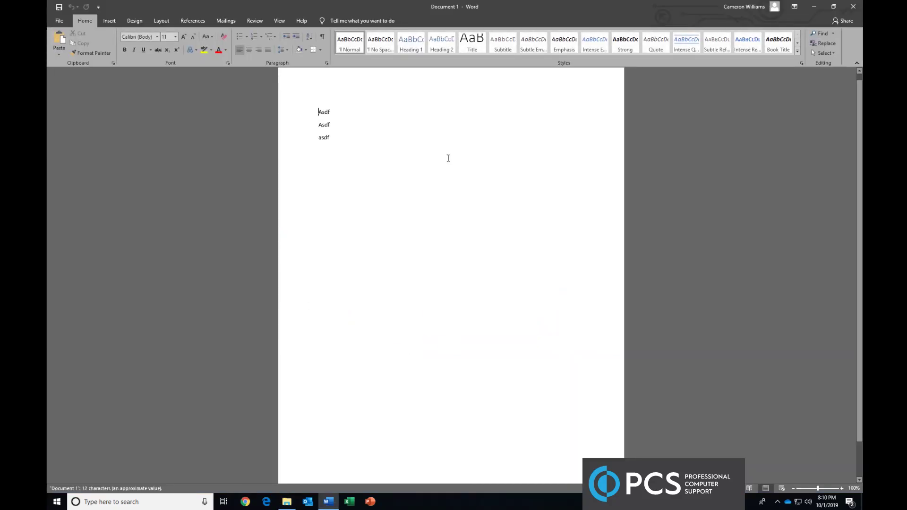
left_click(847, 13)
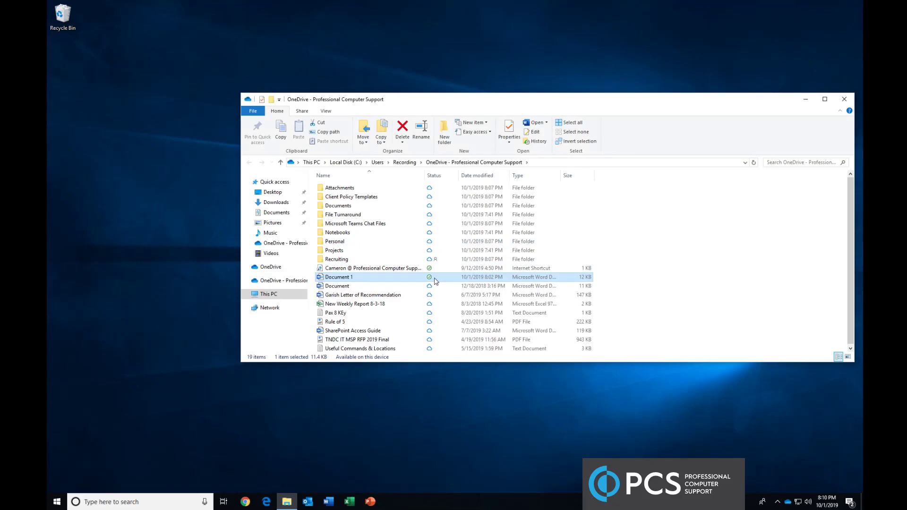
mouse_move(436, 282)
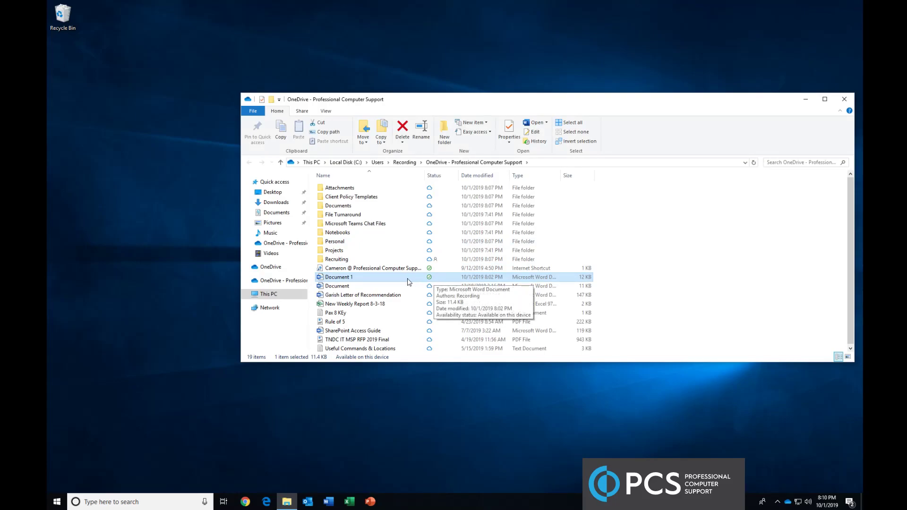
left_click(617, 414)
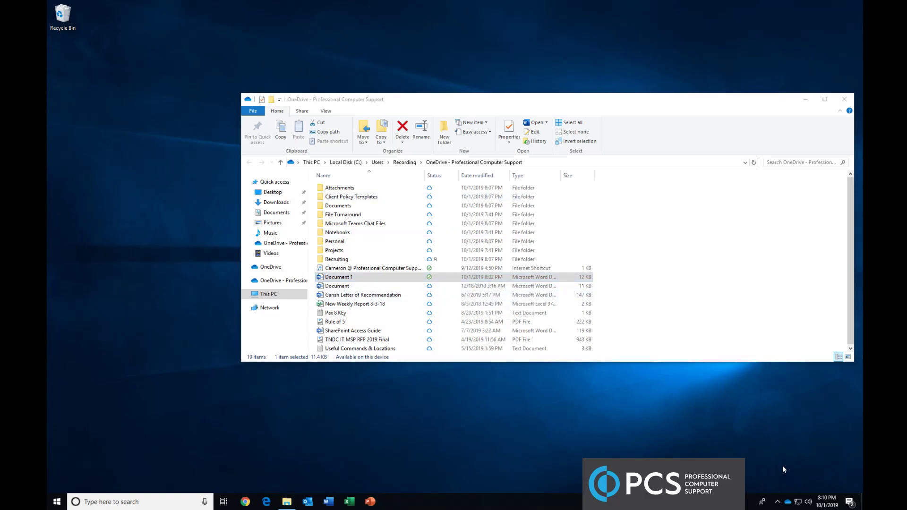
Review the startup, notification and Files On-Demand options in OneDrive Settings, then close with OK
left_click(788, 503)
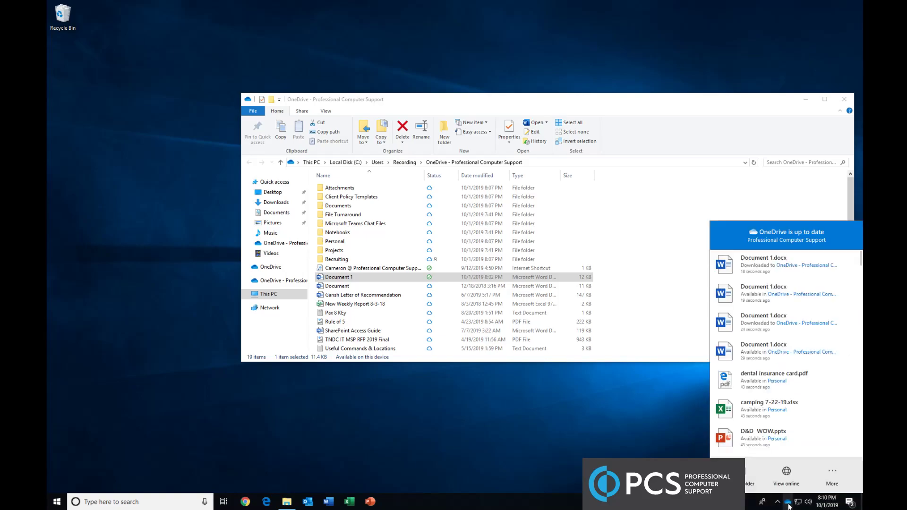
left_click(825, 481)
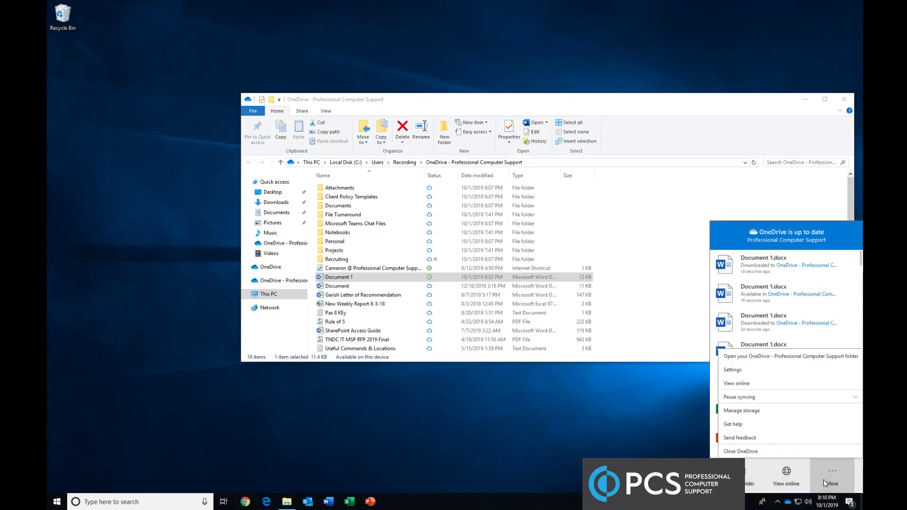
left_click(733, 370)
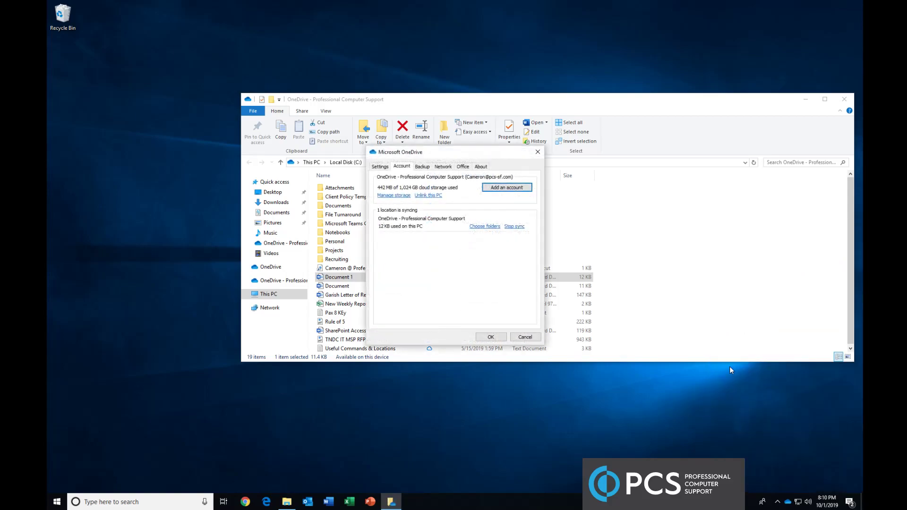
left_click(377, 168)
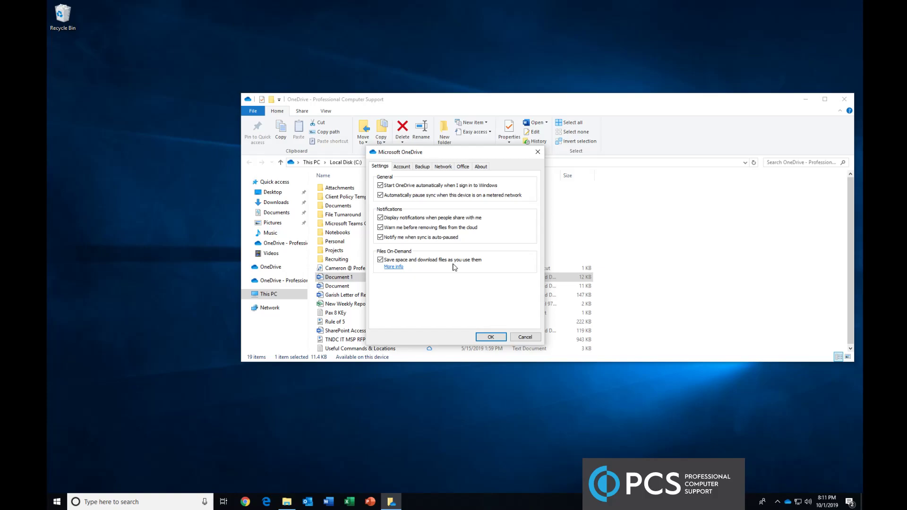
left_click_drag(439, 156, 542, 163)
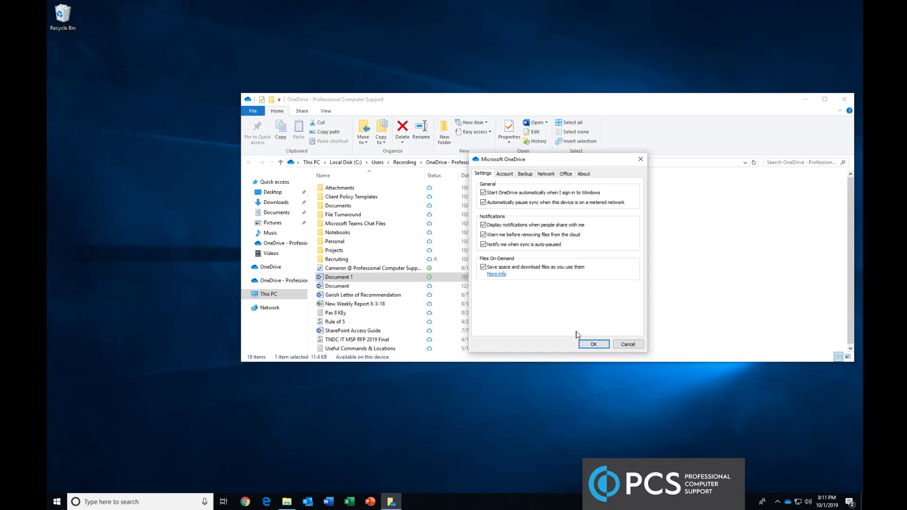
left_click(590, 345)
Reopen OneDrive Settings from the tray icon's More menu, showing the account details
left_click(788, 502)
left_click(823, 475)
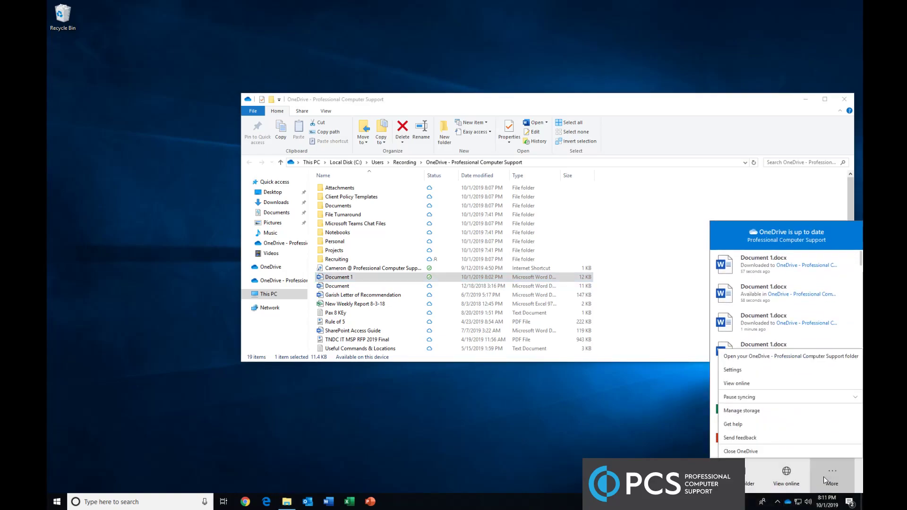
left_click(731, 371)
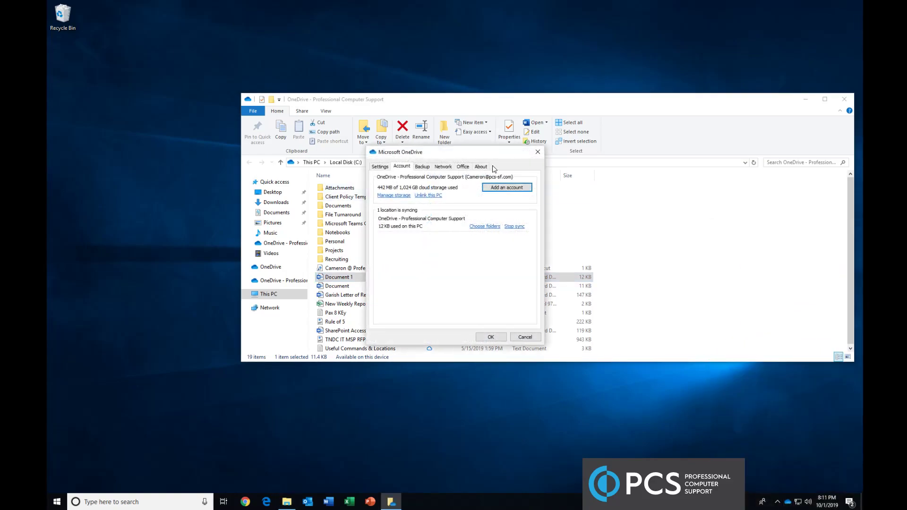
On the Office tab, toggle 'Use Office applications to sync Office files that I open' on, then off
left_click(378, 168)
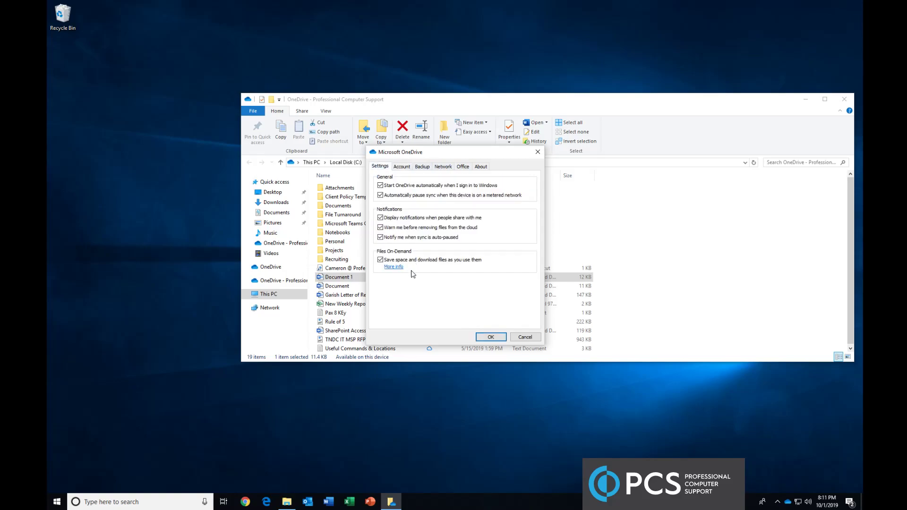
left_click(465, 167)
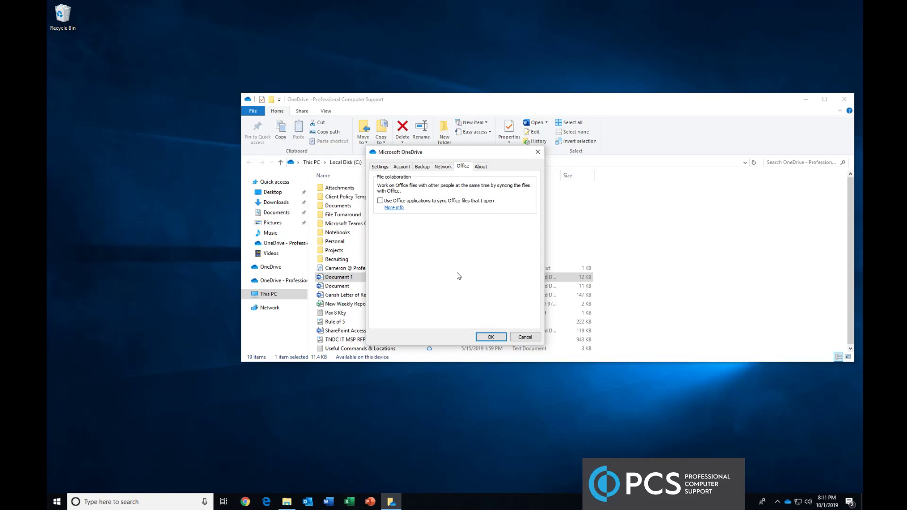
left_click(433, 203)
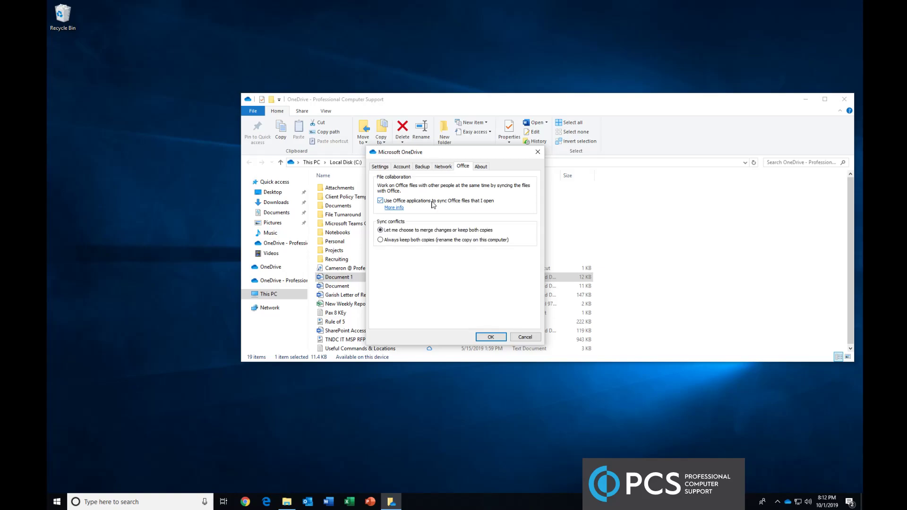
left_click(433, 203)
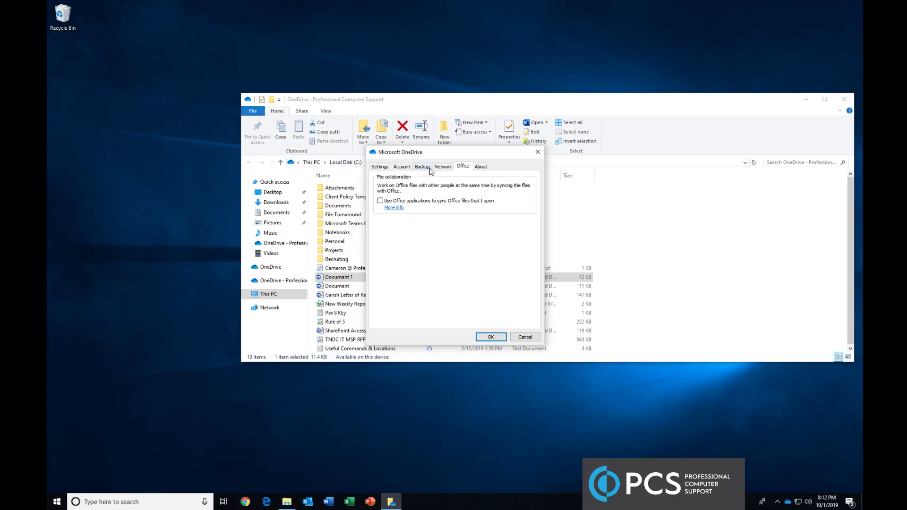
Review the Account tab's Choose folders list and the Backup tab, then cancel without changes
left_click(407, 169)
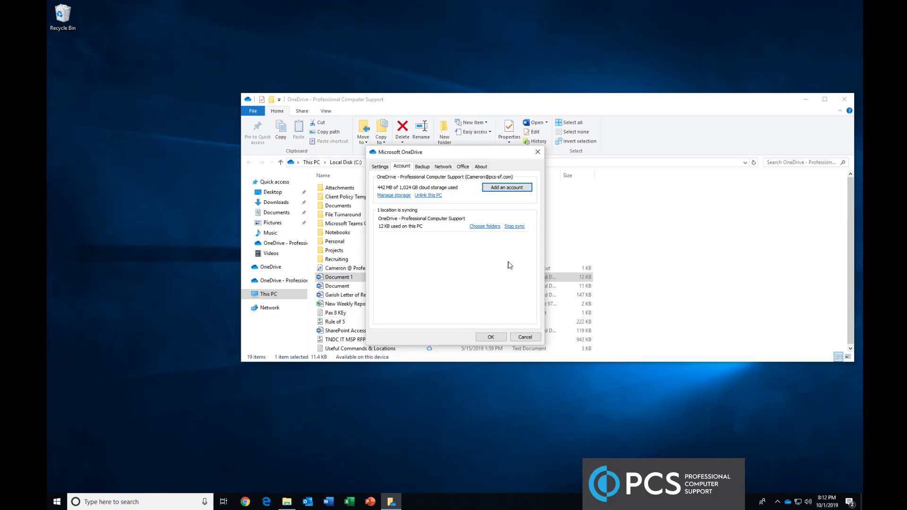
left_click(487, 227)
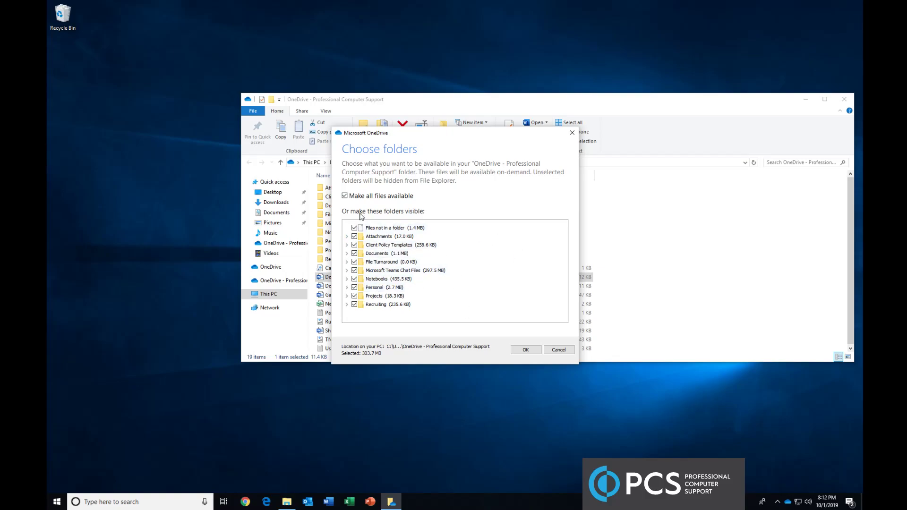
left_click(570, 135)
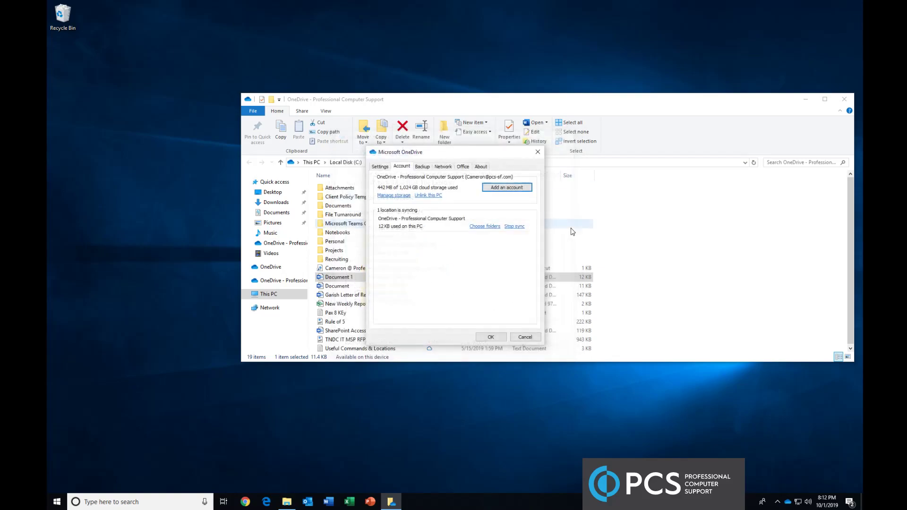
left_click(482, 230)
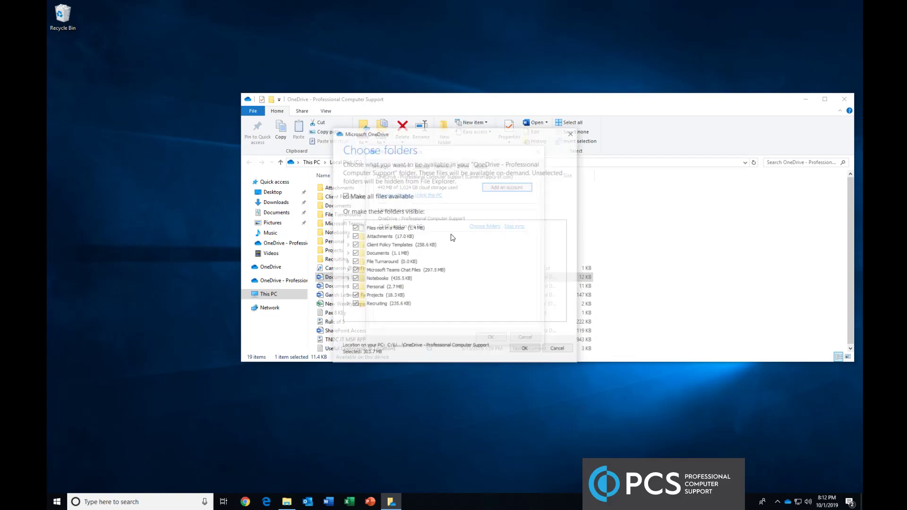
left_click(572, 132)
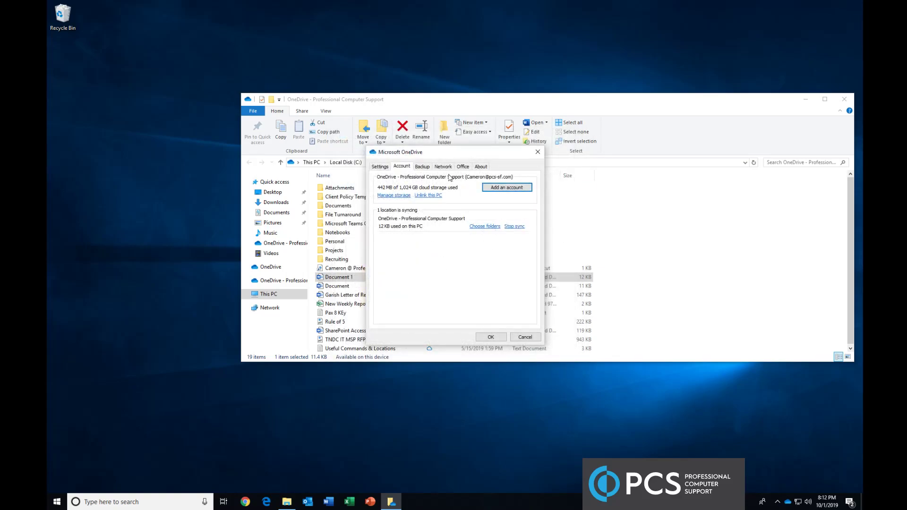
left_click(422, 169)
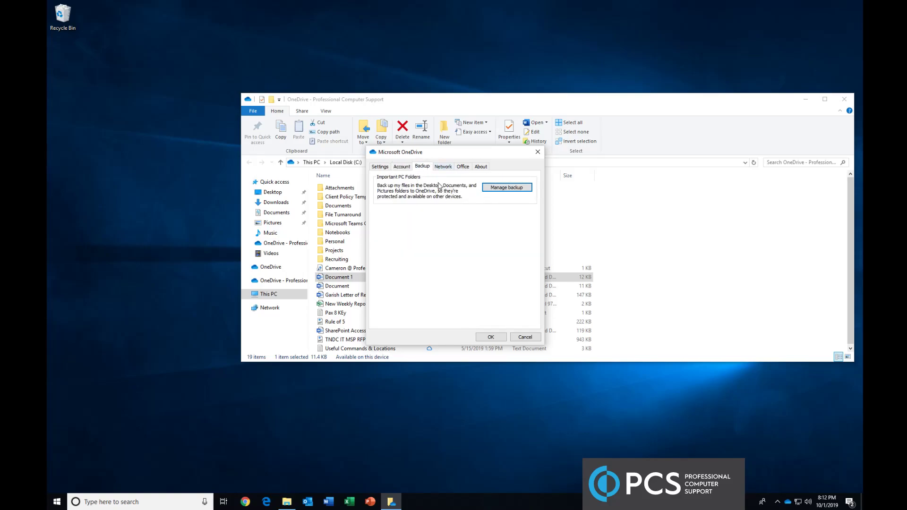
left_click(526, 339)
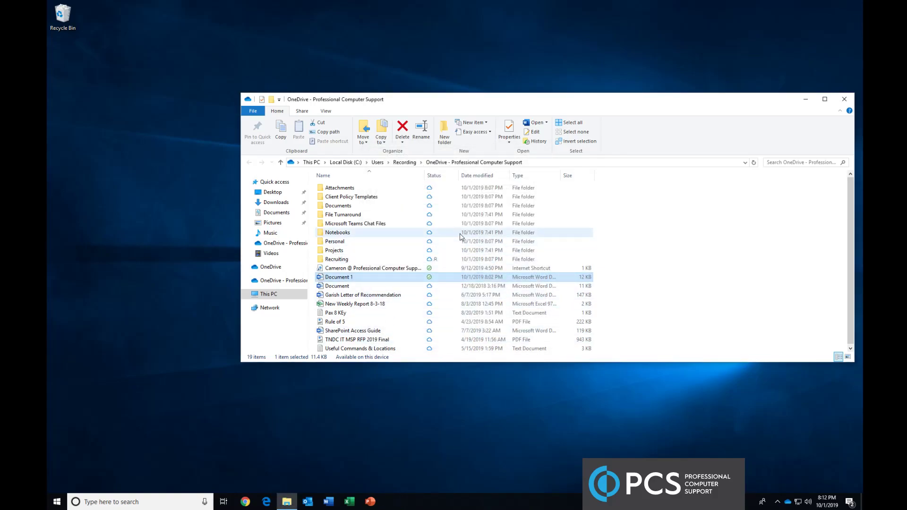
Select Document 1 in the OneDrive folder and bring up its context menu with Share and View online
mouse_move(369, 278)
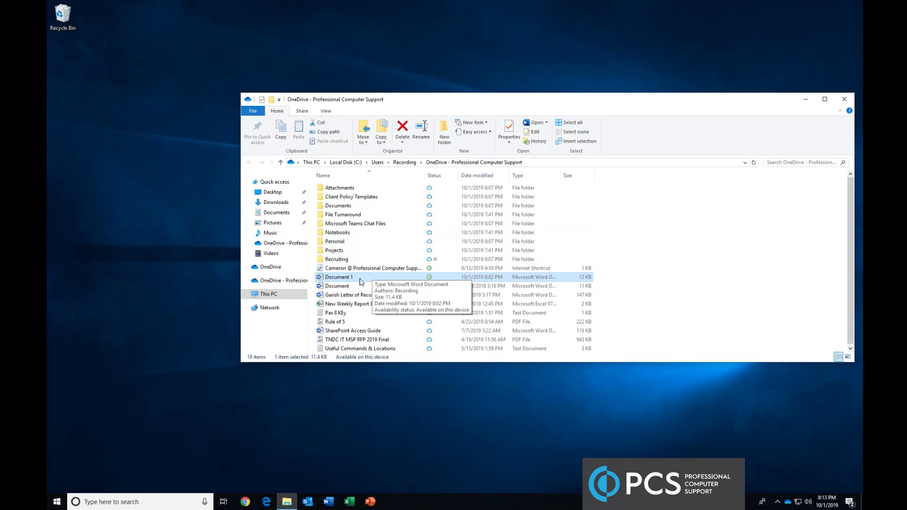
right_click(370, 279)
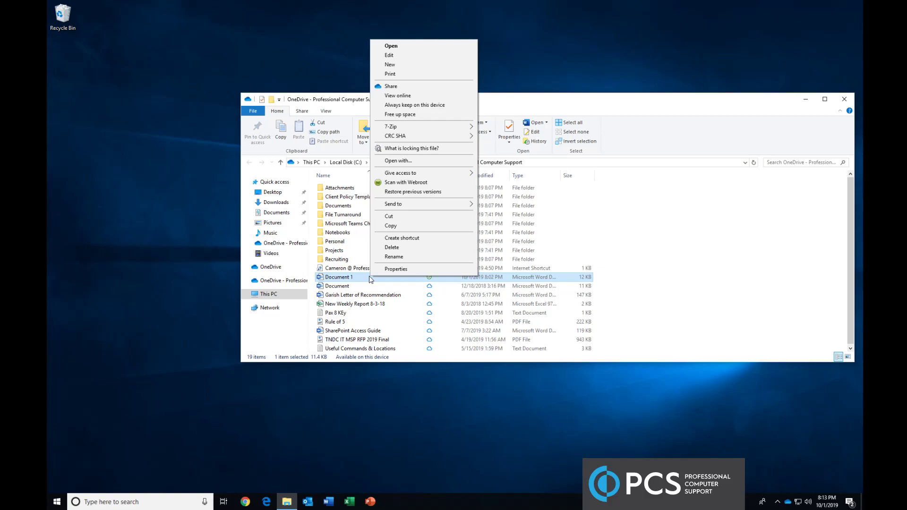
left_click(338, 252)
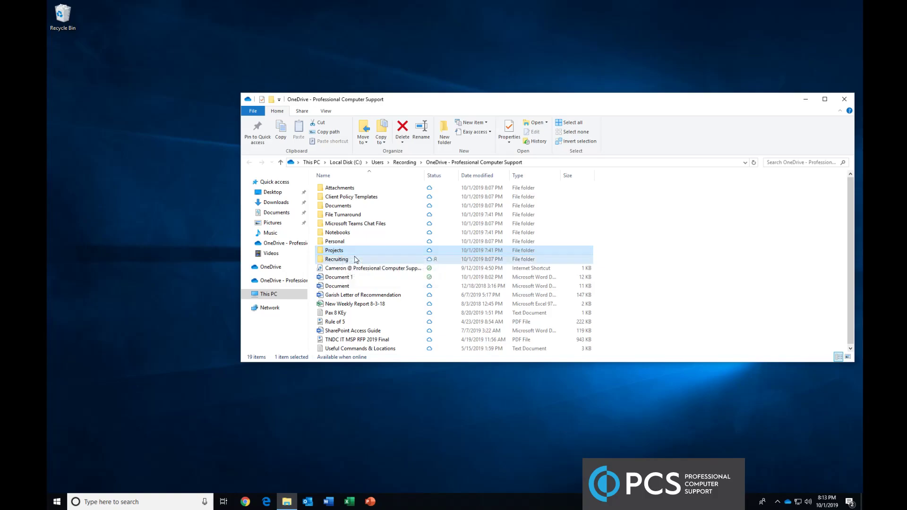
left_click(356, 259)
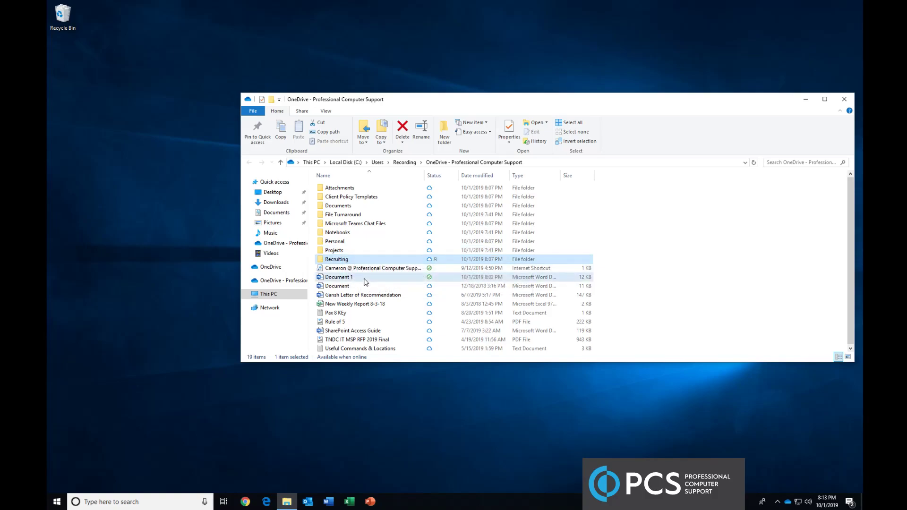
left_click(352, 278)
right_click(352, 280)
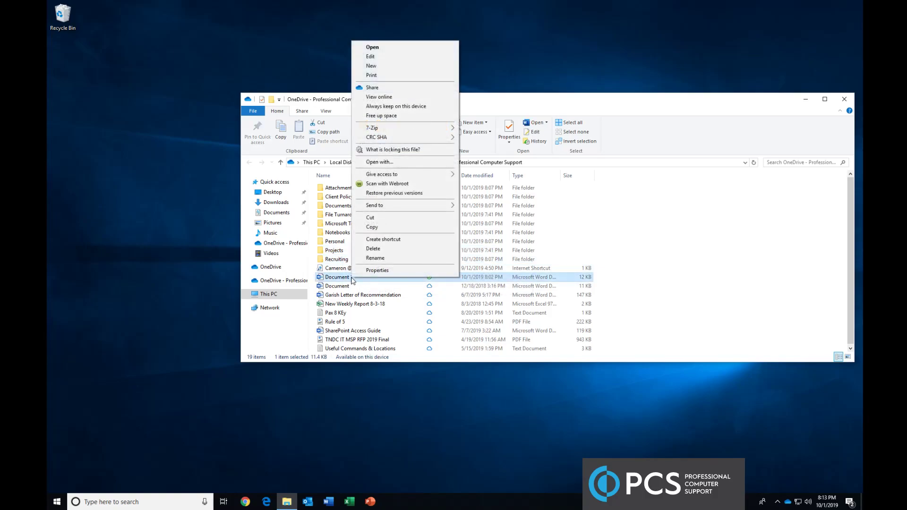
Share Document 1.docx, adding the suggested colleague as the link recipient by name
left_click(398, 87)
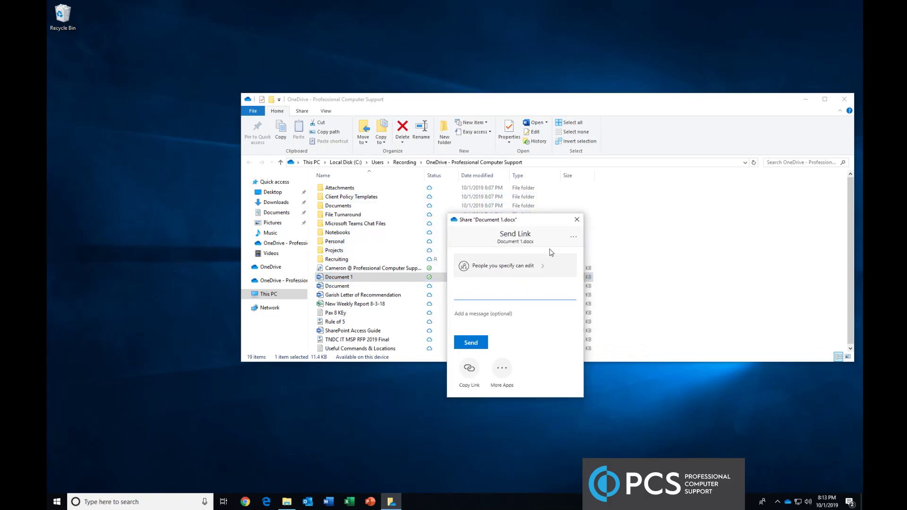
left_click(466, 294)
type("sidney")
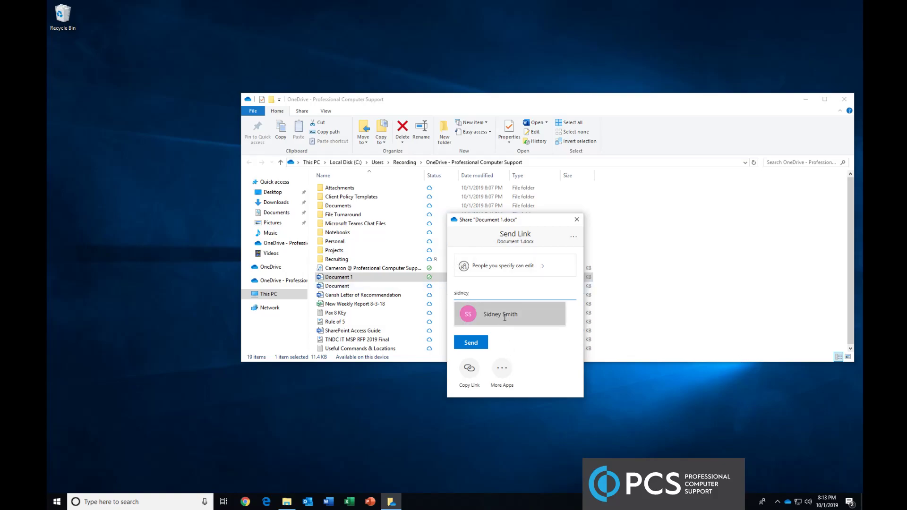
left_click(502, 322)
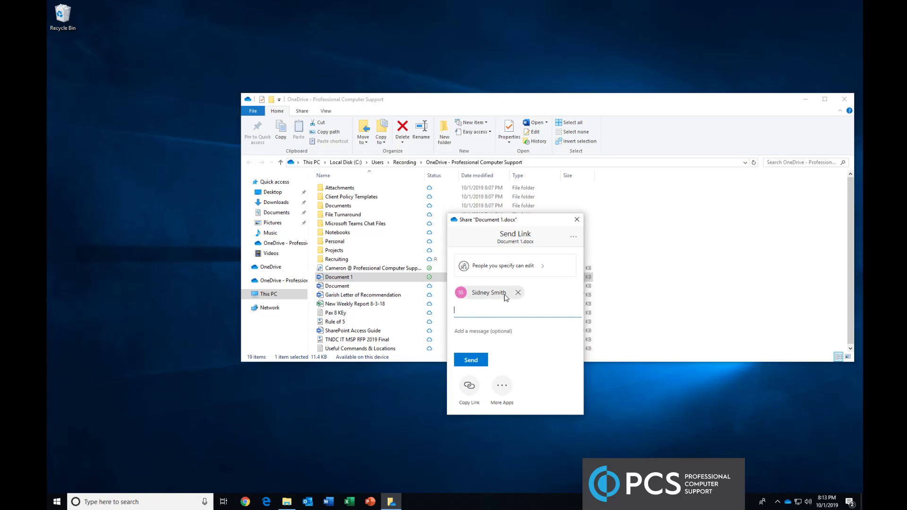
left_click(501, 329)
left_click(481, 313)
left_click(490, 337)
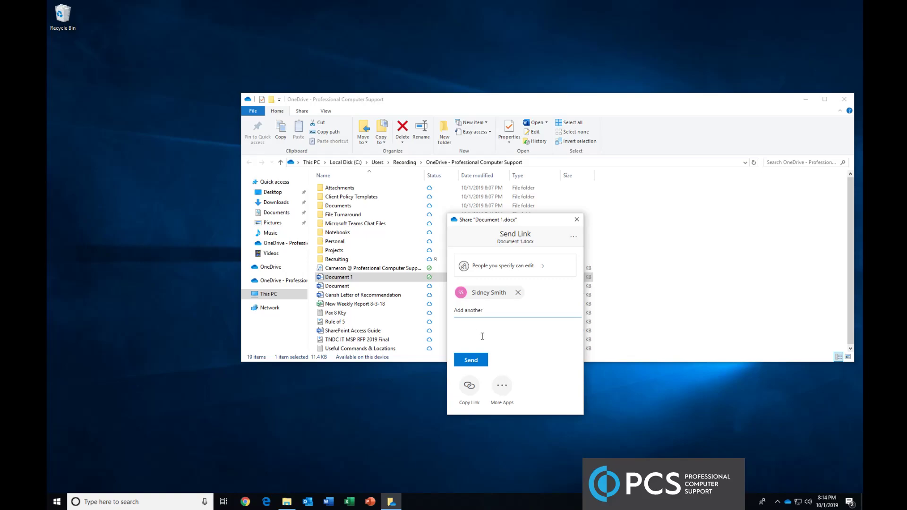
Set the Document 1 share link to people with existing access
left_click(520, 270)
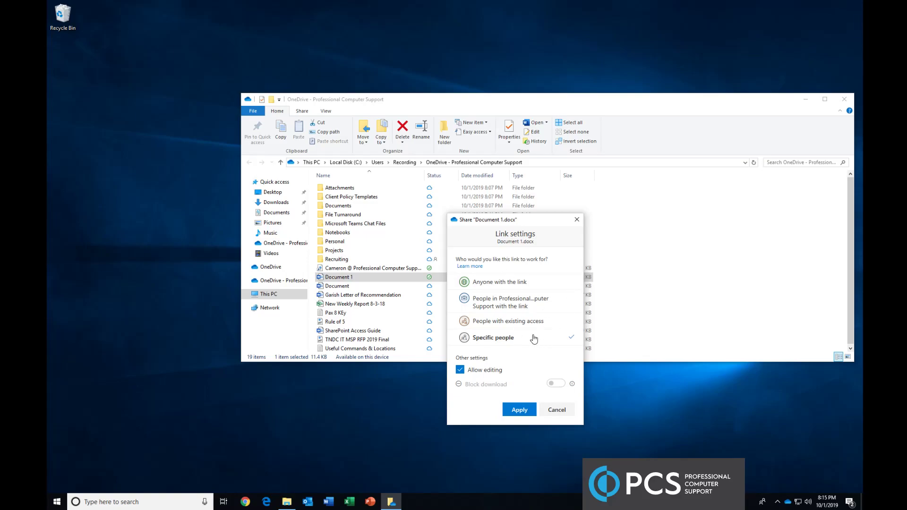
left_click(501, 325)
left_click(524, 363)
left_click(499, 341)
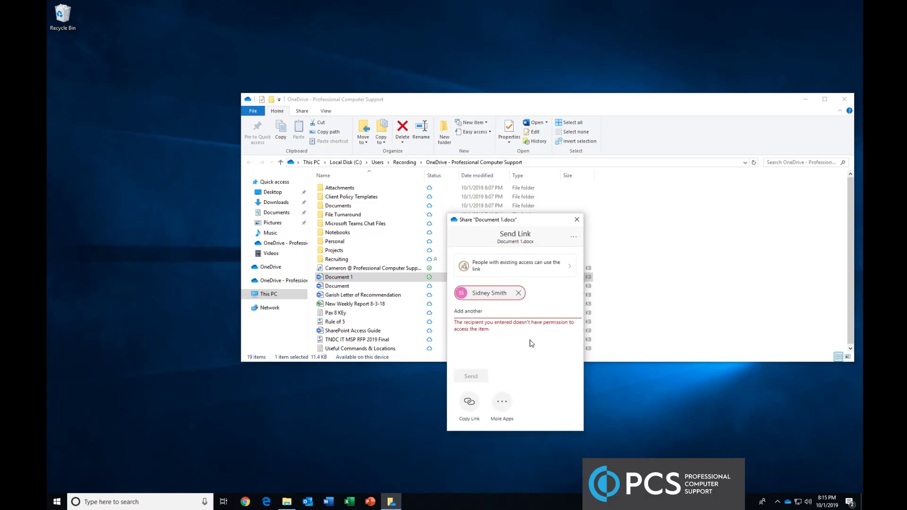
Try the organisation-wide link option, then apply the Specific people link setting
left_click(538, 277)
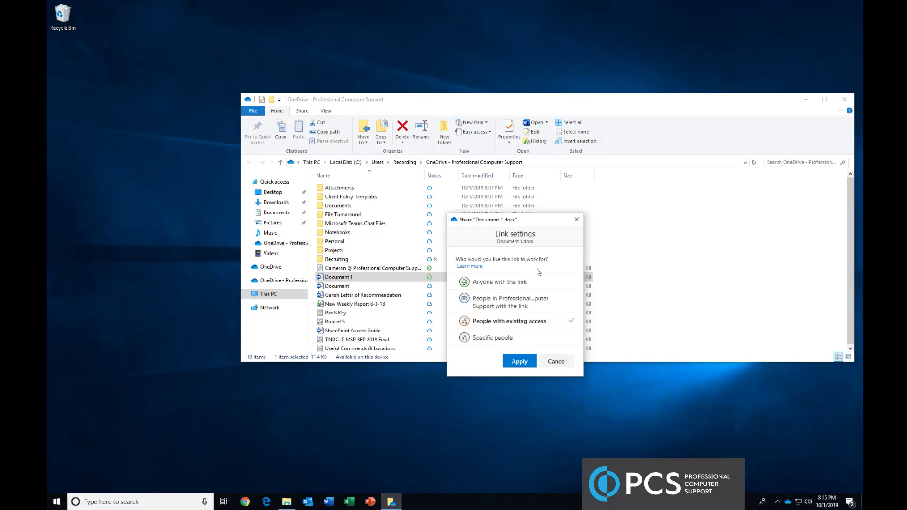
left_click(501, 308)
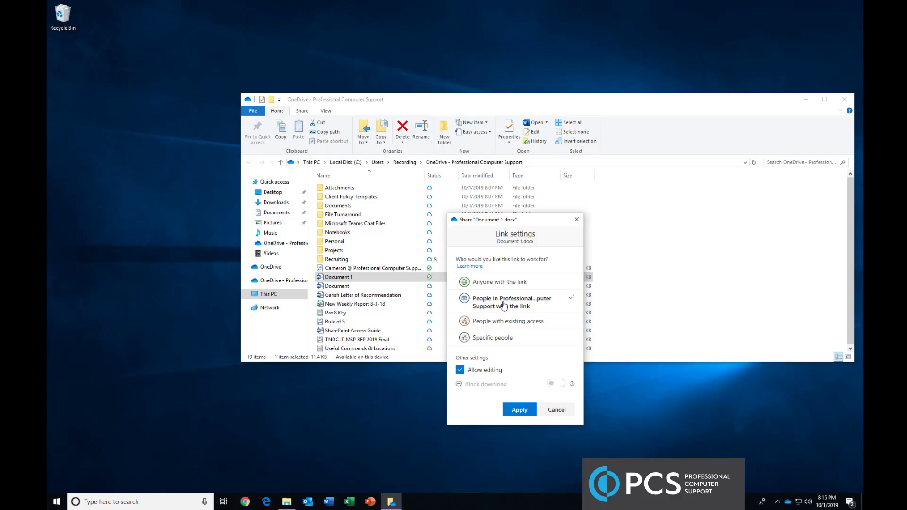
left_click(507, 339)
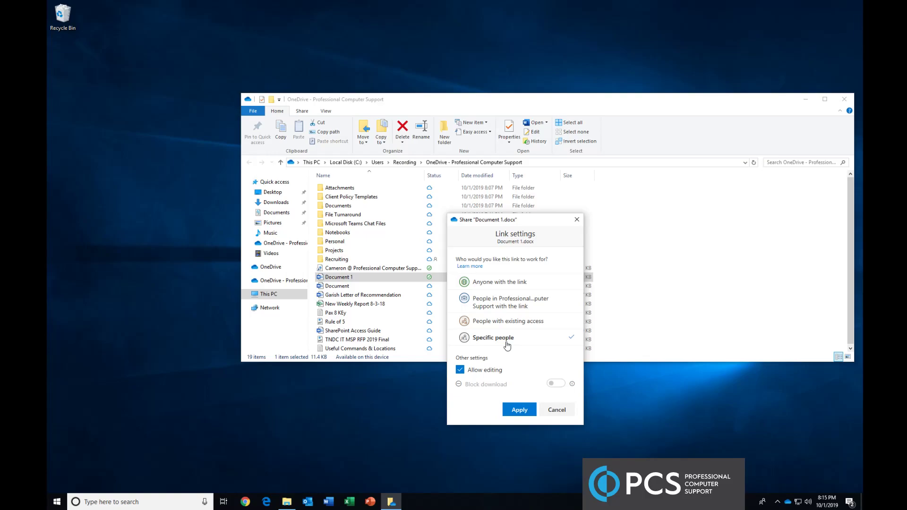
left_click(520, 410)
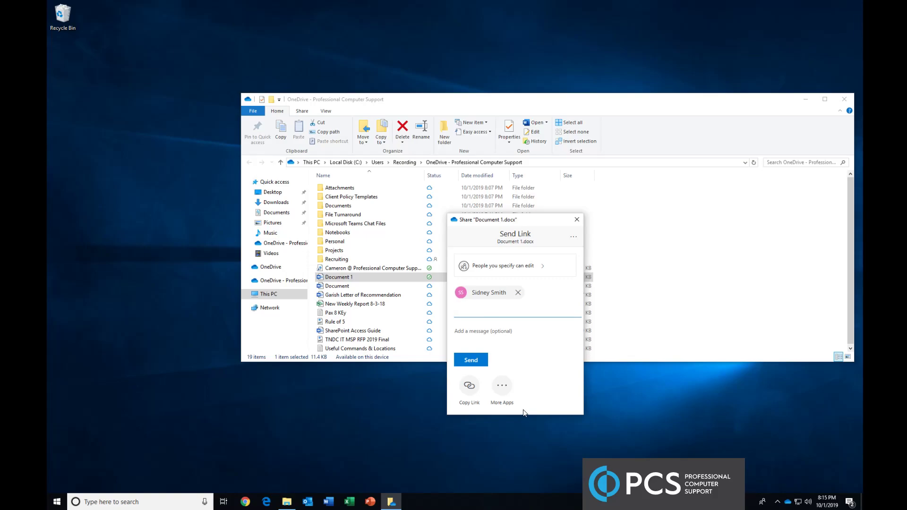
Remove the added recipient and close the Share dialog without sending a link
left_click(518, 293)
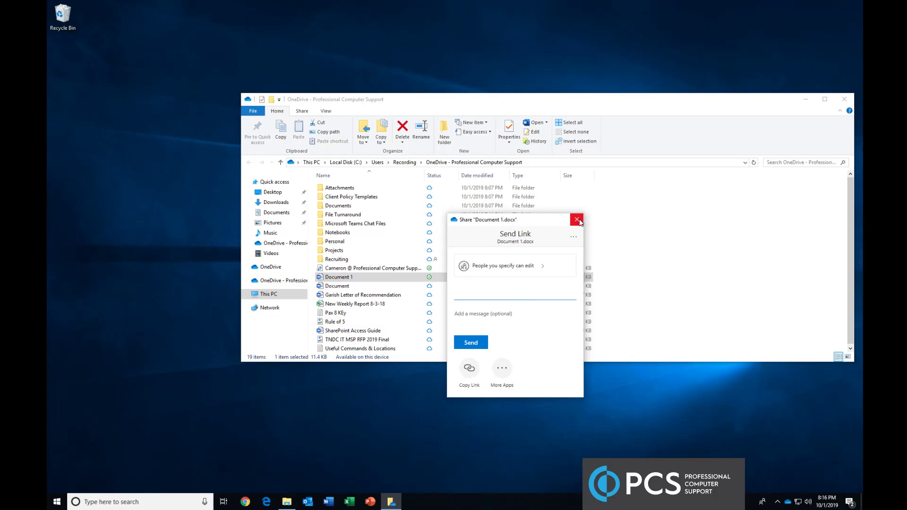
left_click(530, 261)
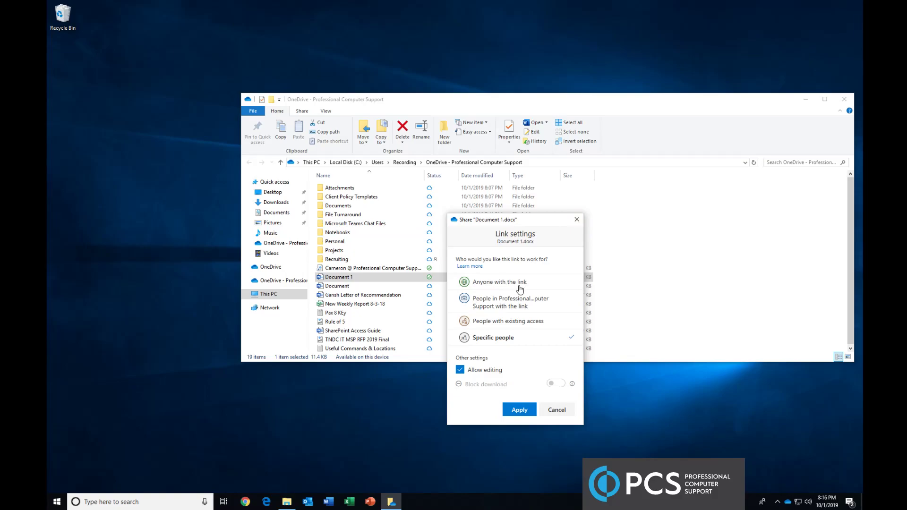
left_click(577, 219)
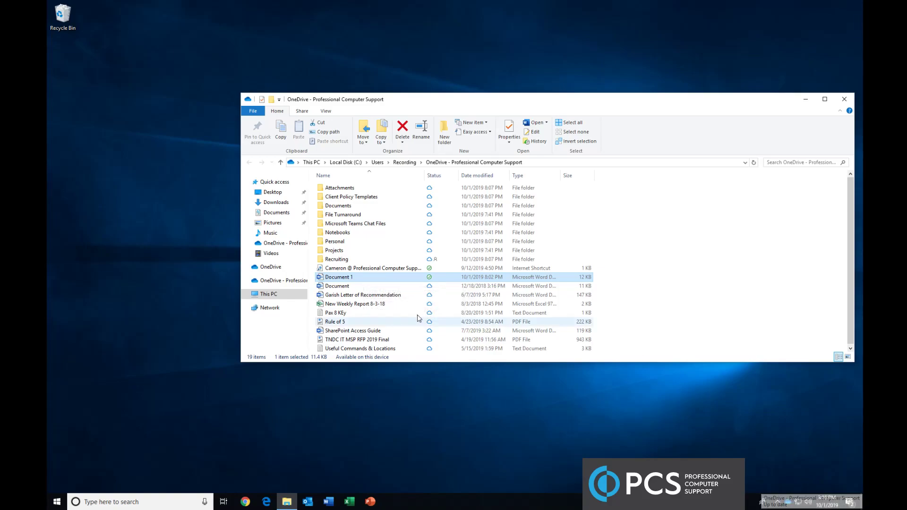
Close Document 1 in desktop Word, then open it with View online in the browser
double_click(351, 279)
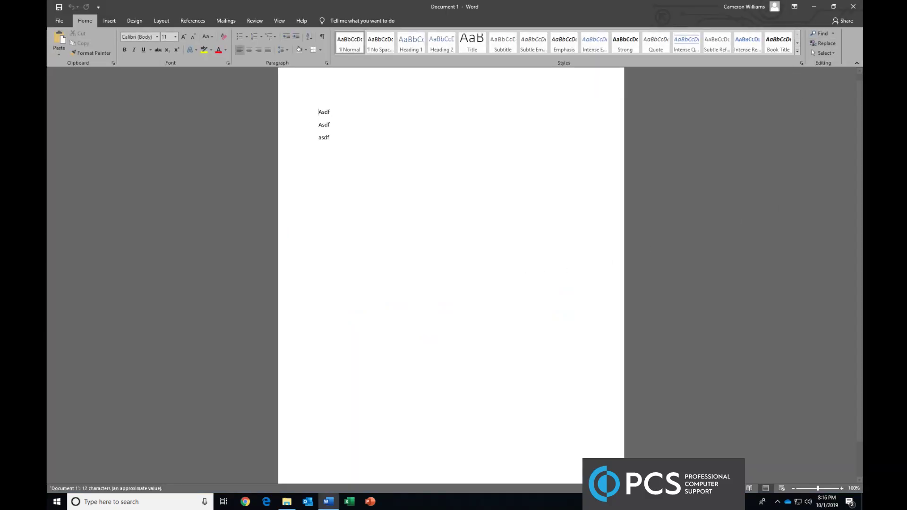
left_click(854, 6)
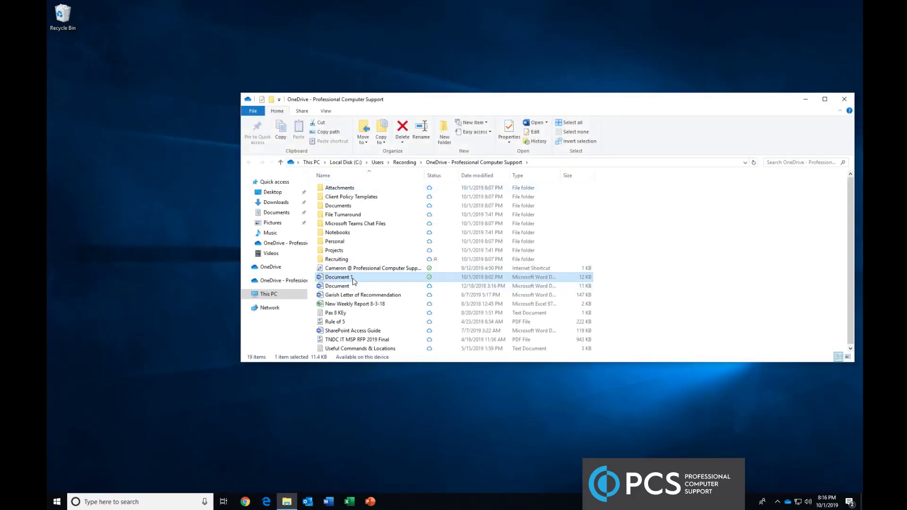
right_click(354, 280)
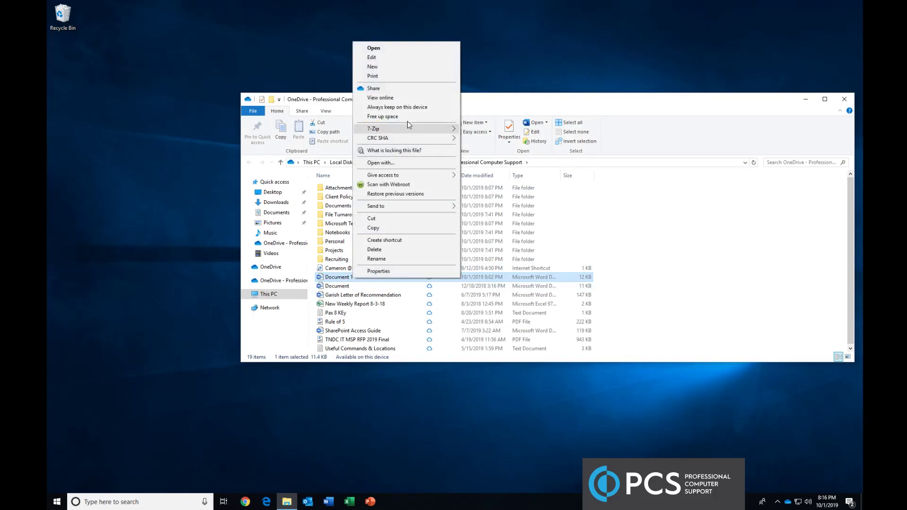
left_click(393, 98)
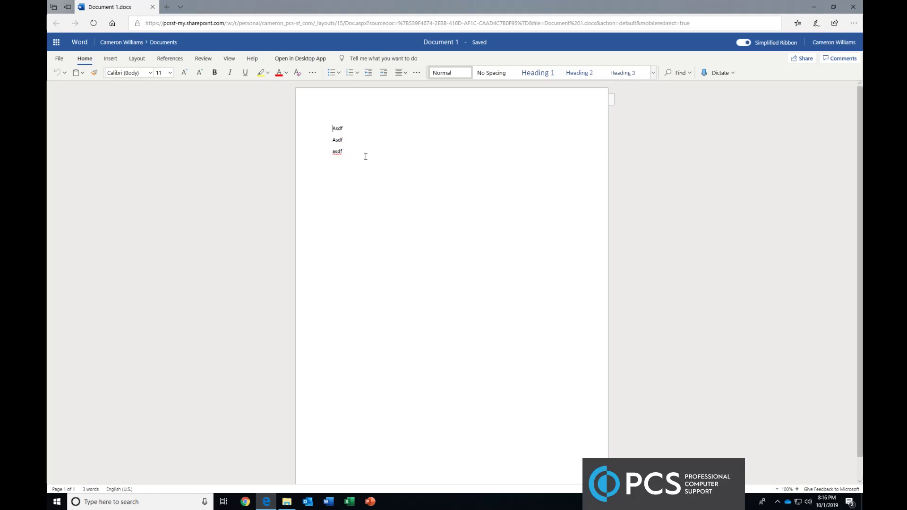
Open Document 1's Share form in Word for the web, then close it
left_click(400, 159)
left_click(805, 60)
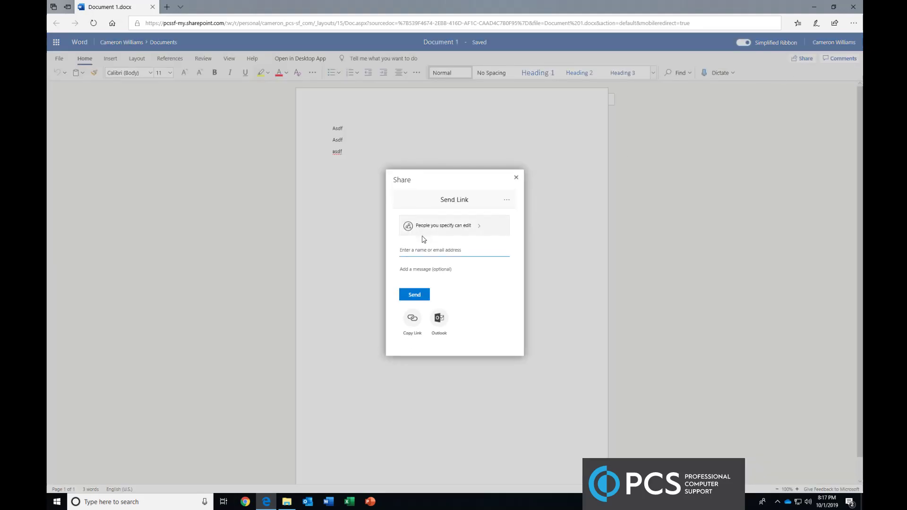
left_click(516, 177)
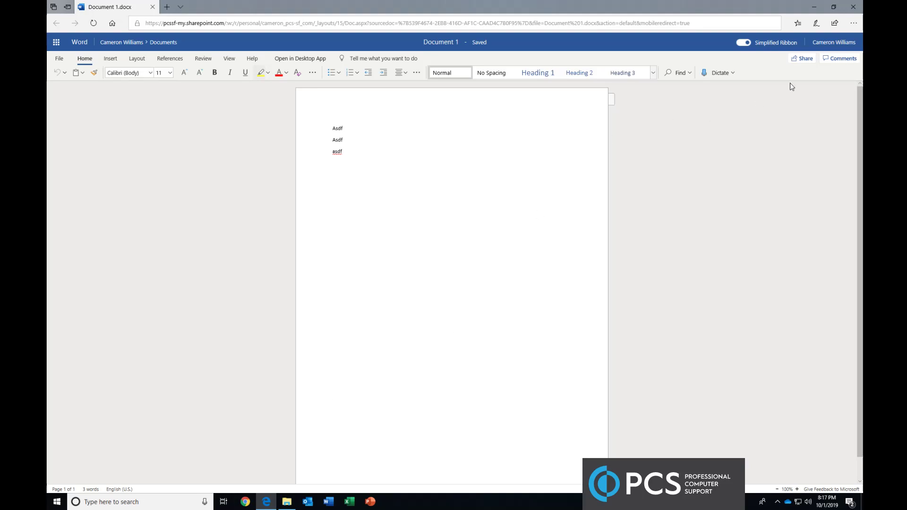
Show and hide the document's comments pane, then close the browser
left_click(840, 60)
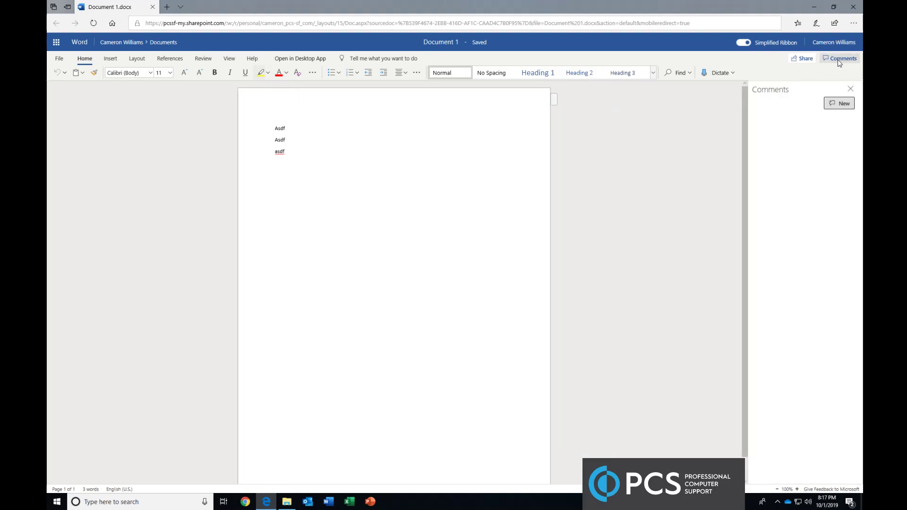
left_click(851, 90)
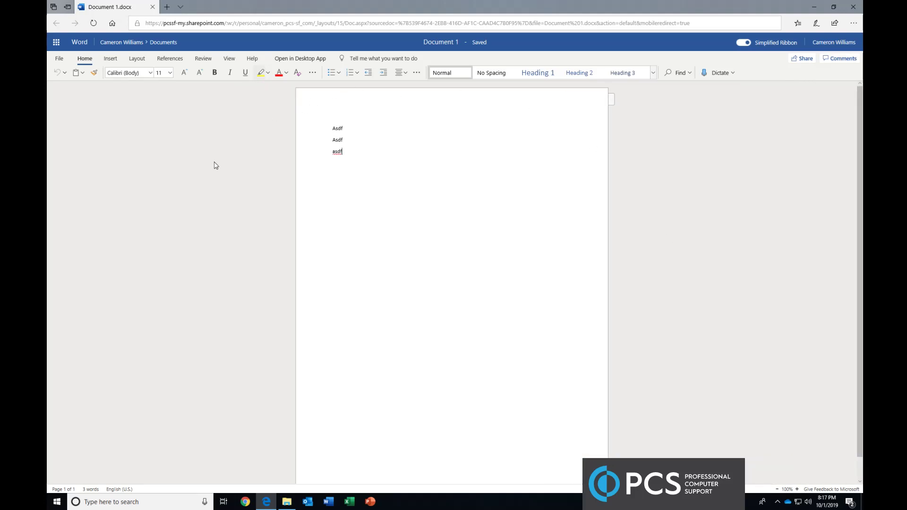
left_click(154, 7)
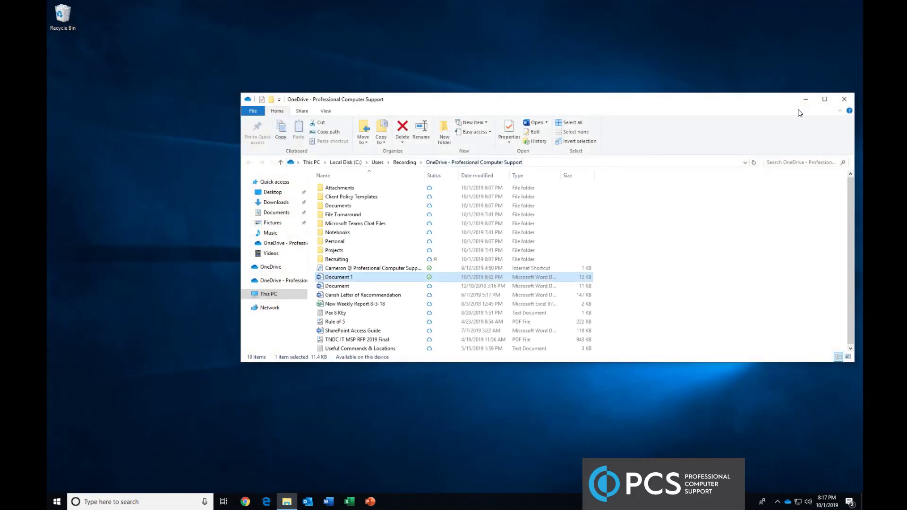
Close the OneDrive folder window and open the More menu in the OneDrive tray panel
left_click_drag(740, 108, 717, 117)
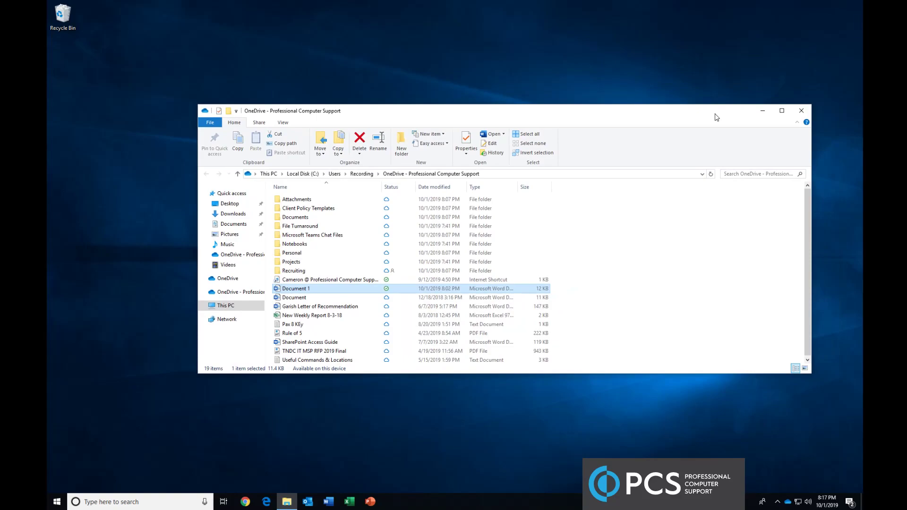
left_click(326, 314)
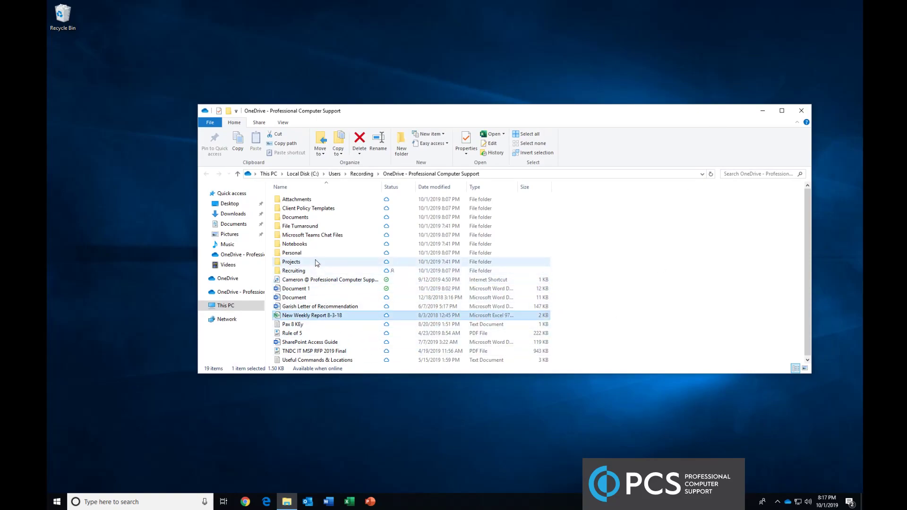
left_click(802, 112)
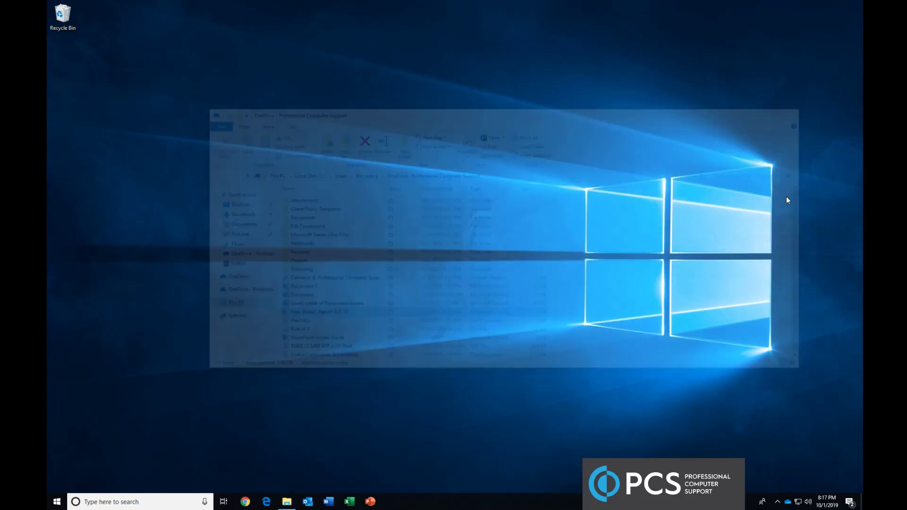
left_click(788, 503)
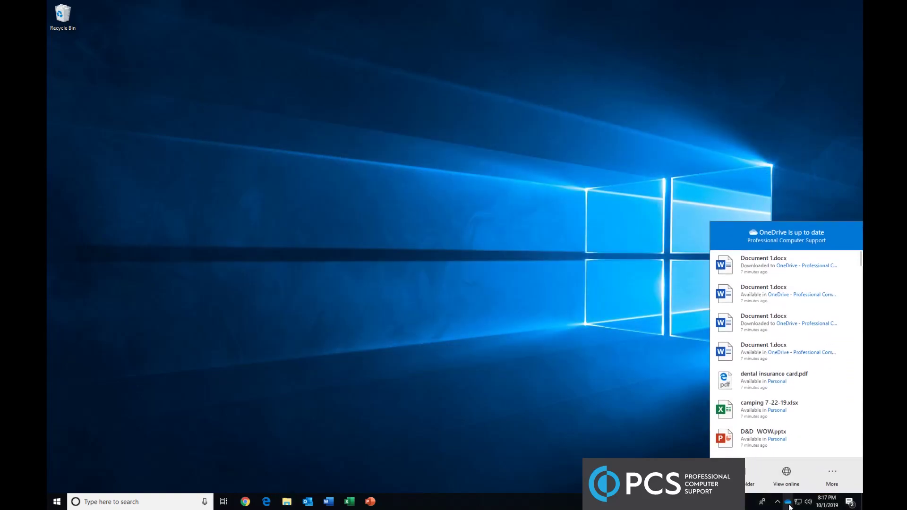
left_click(837, 470)
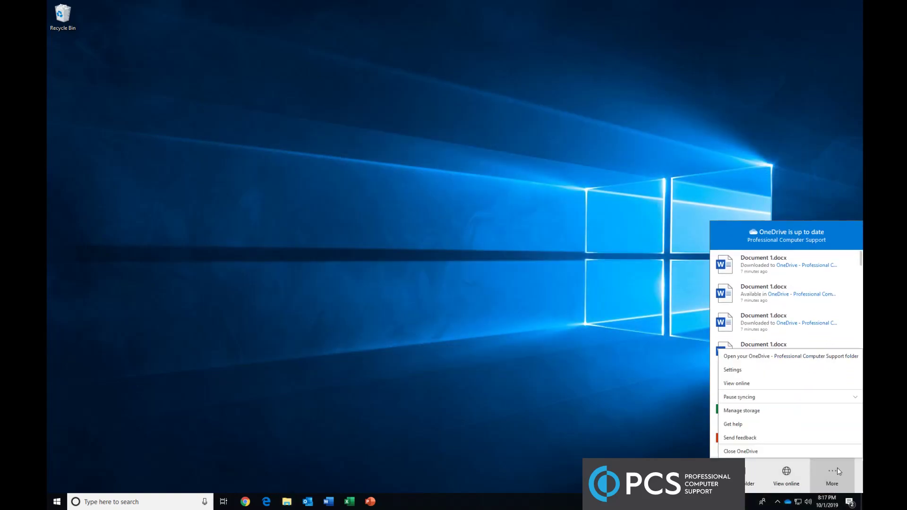
Open OneDrive Settings on the Backup tab for Desktop, Documents and Pictures
left_click(738, 370)
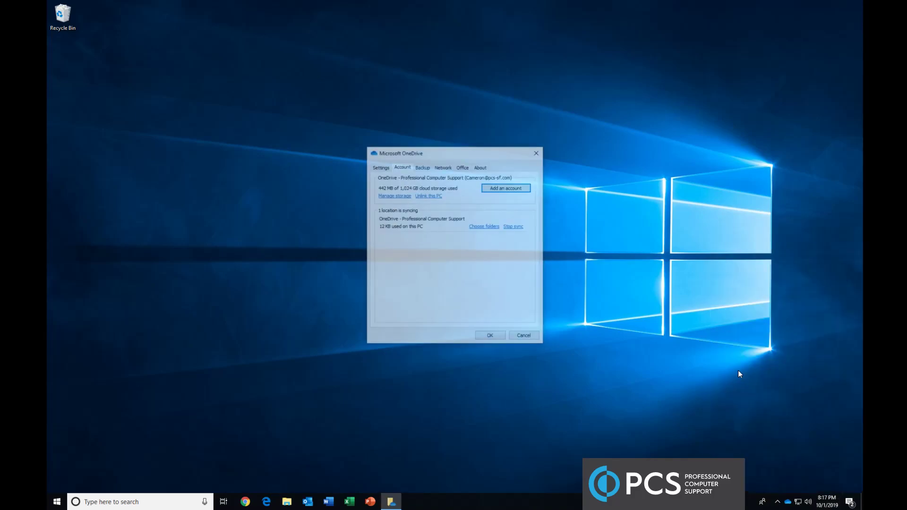
left_click(424, 168)
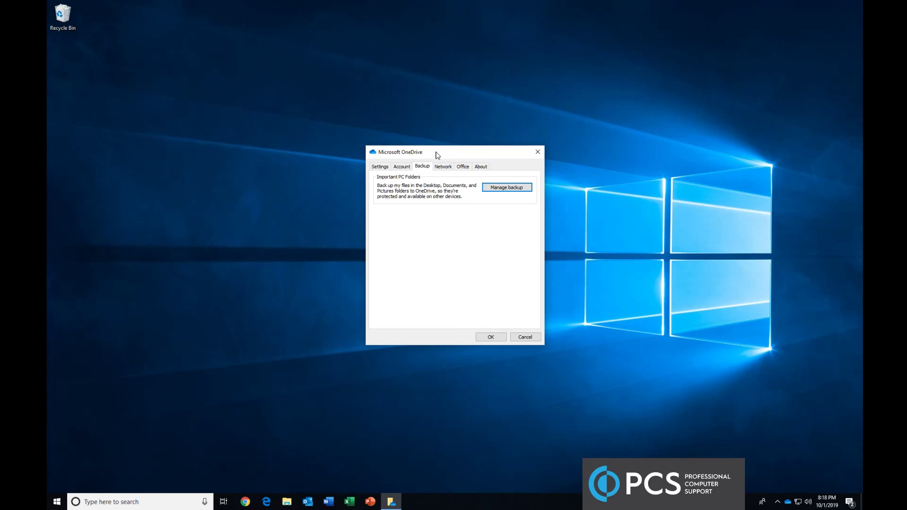
left_click_drag(438, 153, 446, 148)
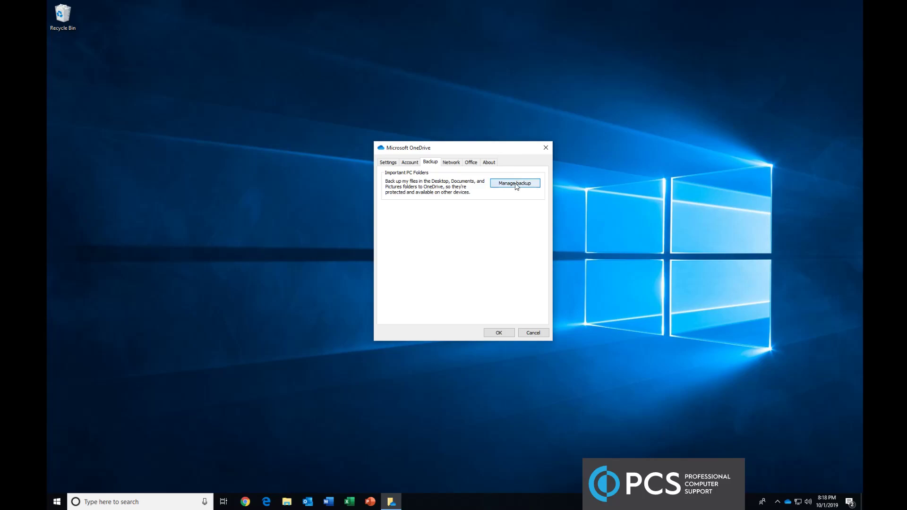
Start the Desktop, Pictures and Documents backup, close settings, and check sync activity
left_click(515, 184)
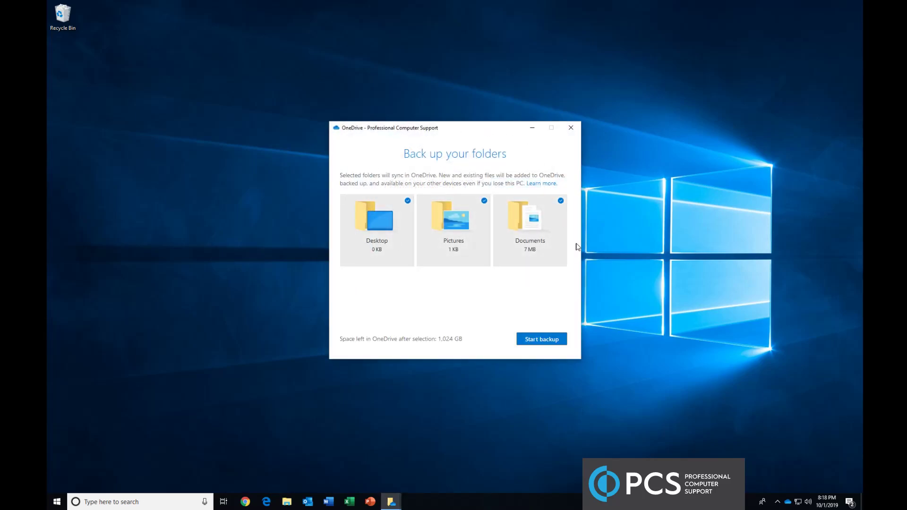
left_click(539, 341)
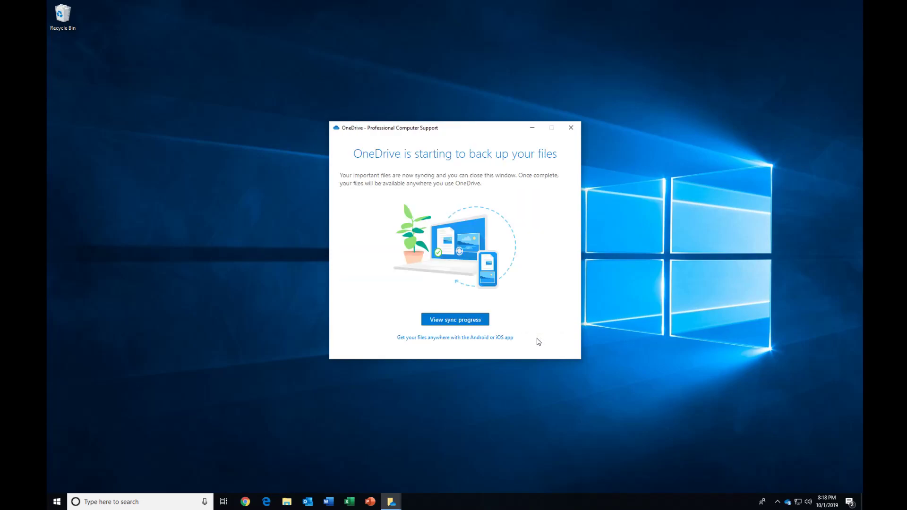
left_click(468, 319)
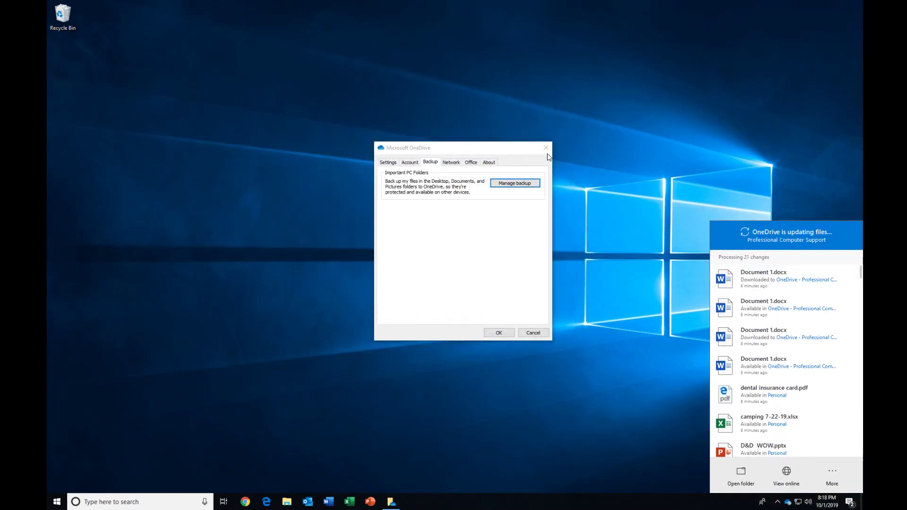
left_click(499, 333)
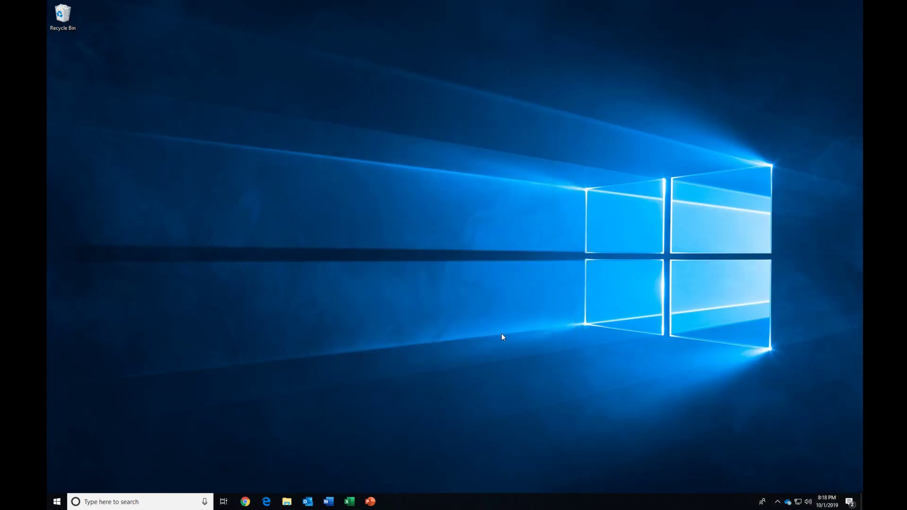
left_click(788, 502)
Create a new Word document named Test on the desktop
left_click(432, 315)
right_click(282, 159)
mouse_move(340, 281)
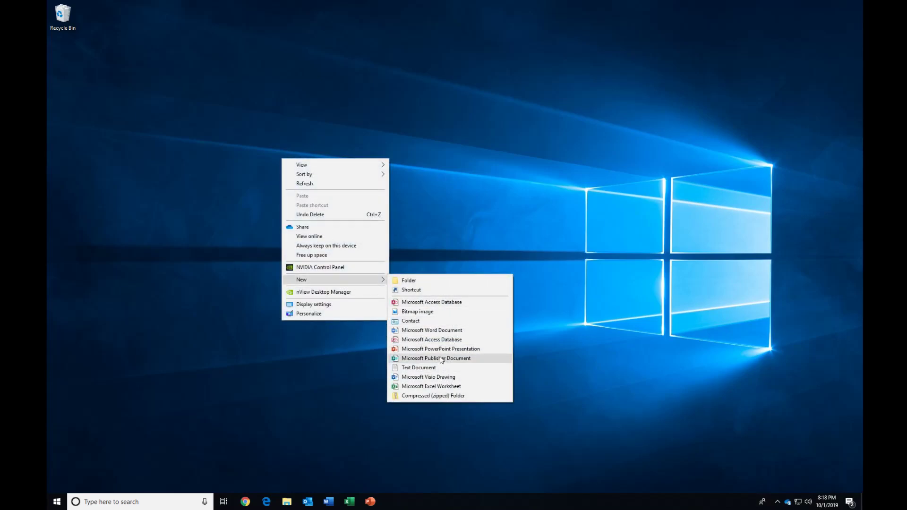
left_click(445, 330)
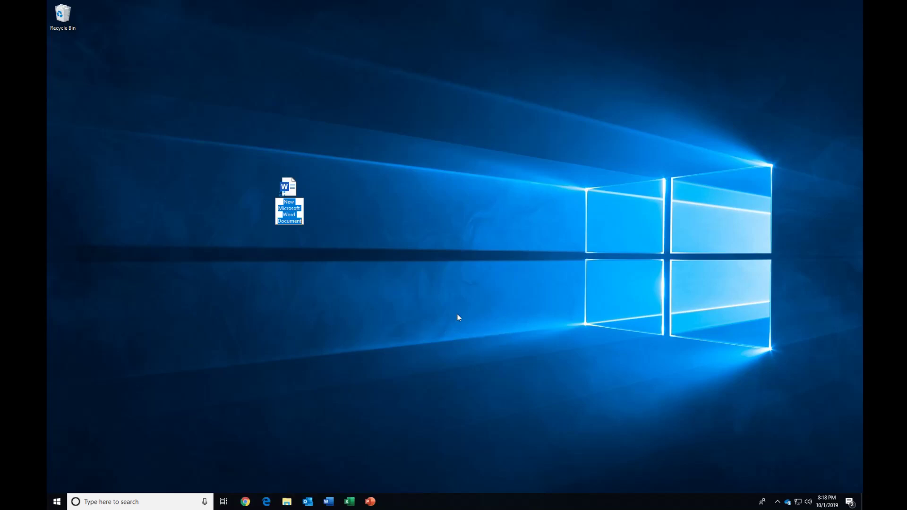
type("Test")
key("Return")
left_click(457, 314)
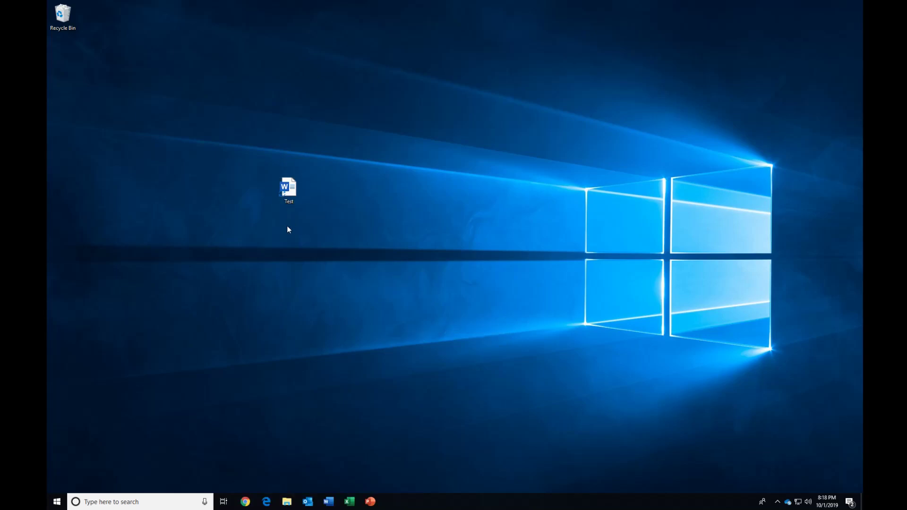
Check the OneDrive folder, move Test below Recycle Bin, and confirm it uploads
left_click(287, 502)
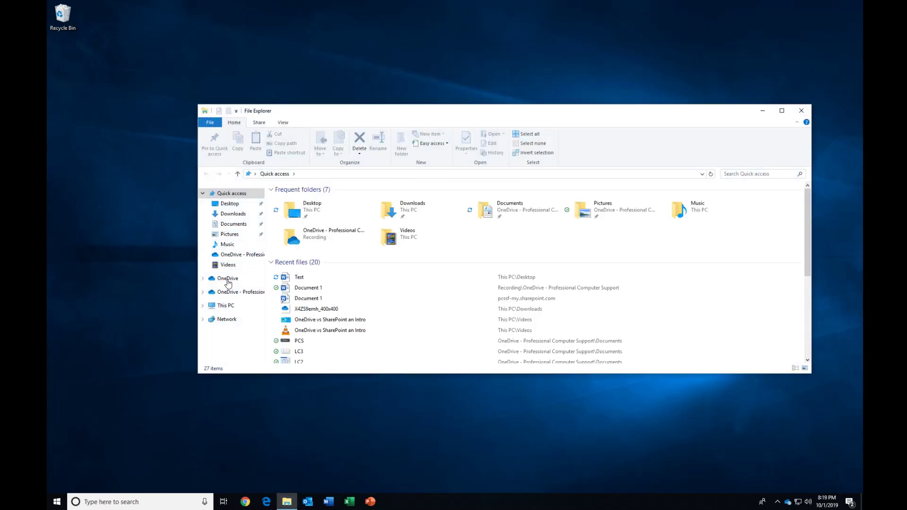
left_click(229, 292)
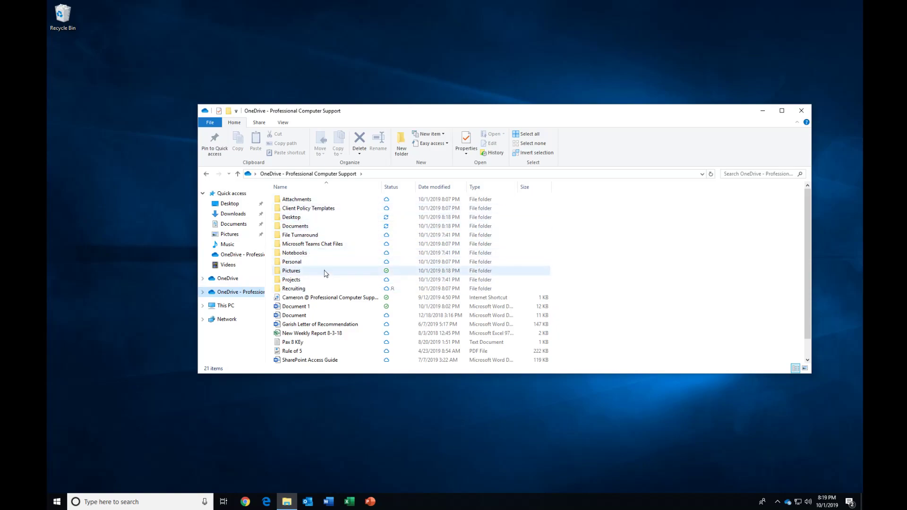
left_click(802, 111)
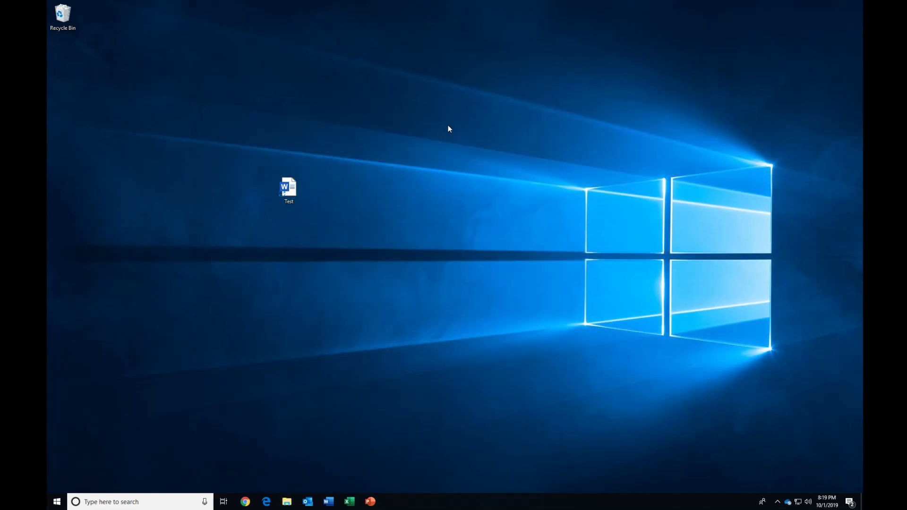
left_click_drag(289, 189, 76, 54)
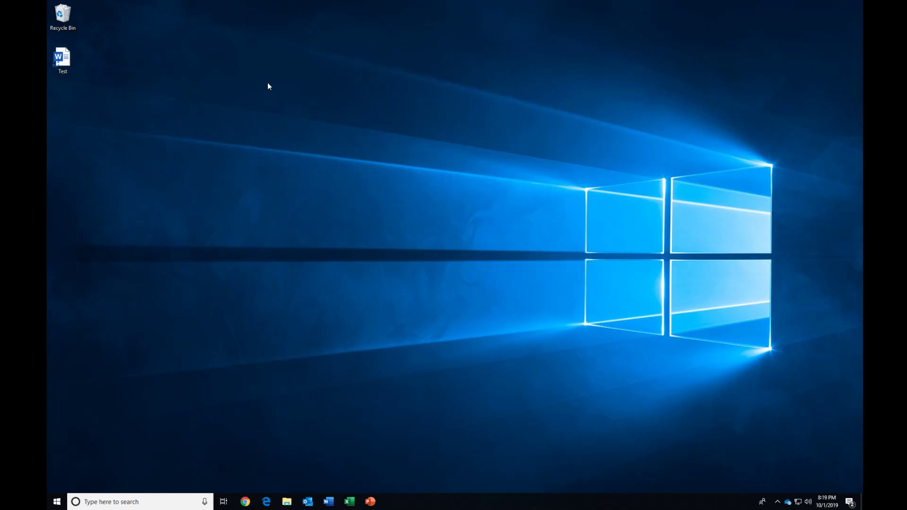
left_click(788, 501)
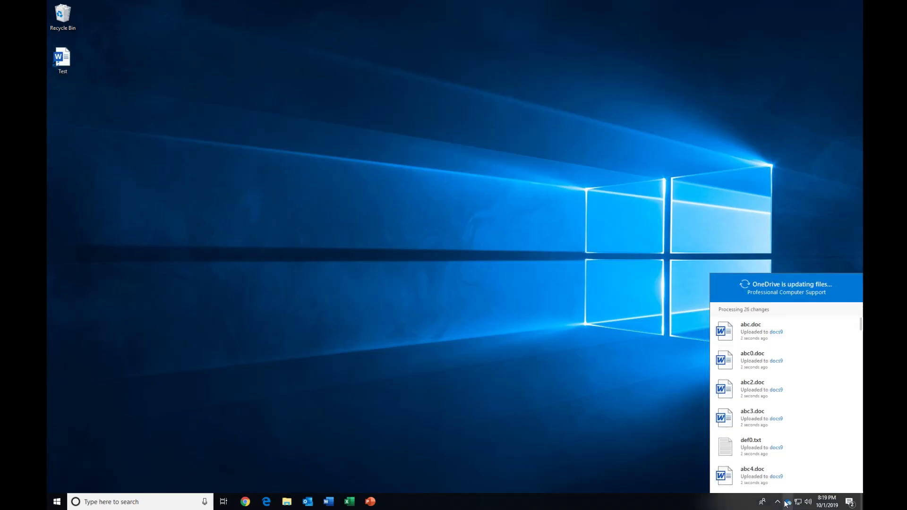